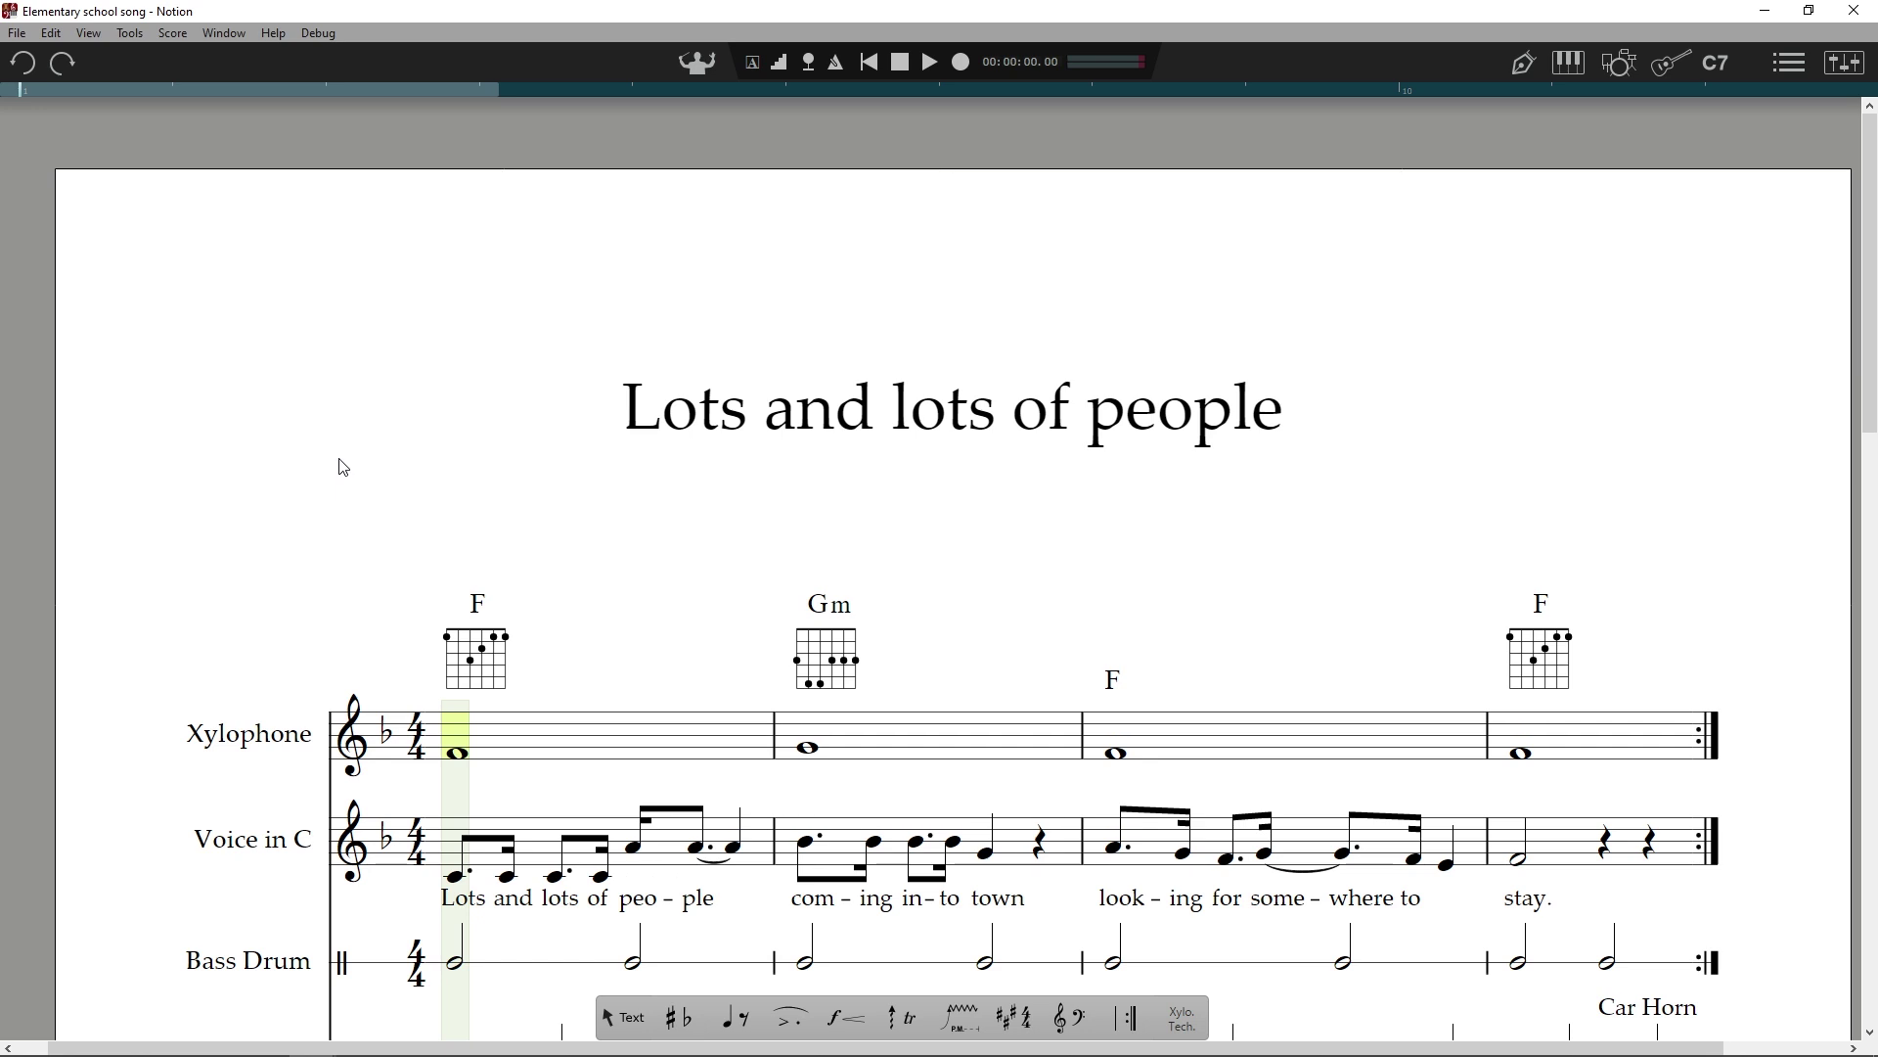
Step: Save the Elementary school song score as a new copy under its existing file name
click(17, 33)
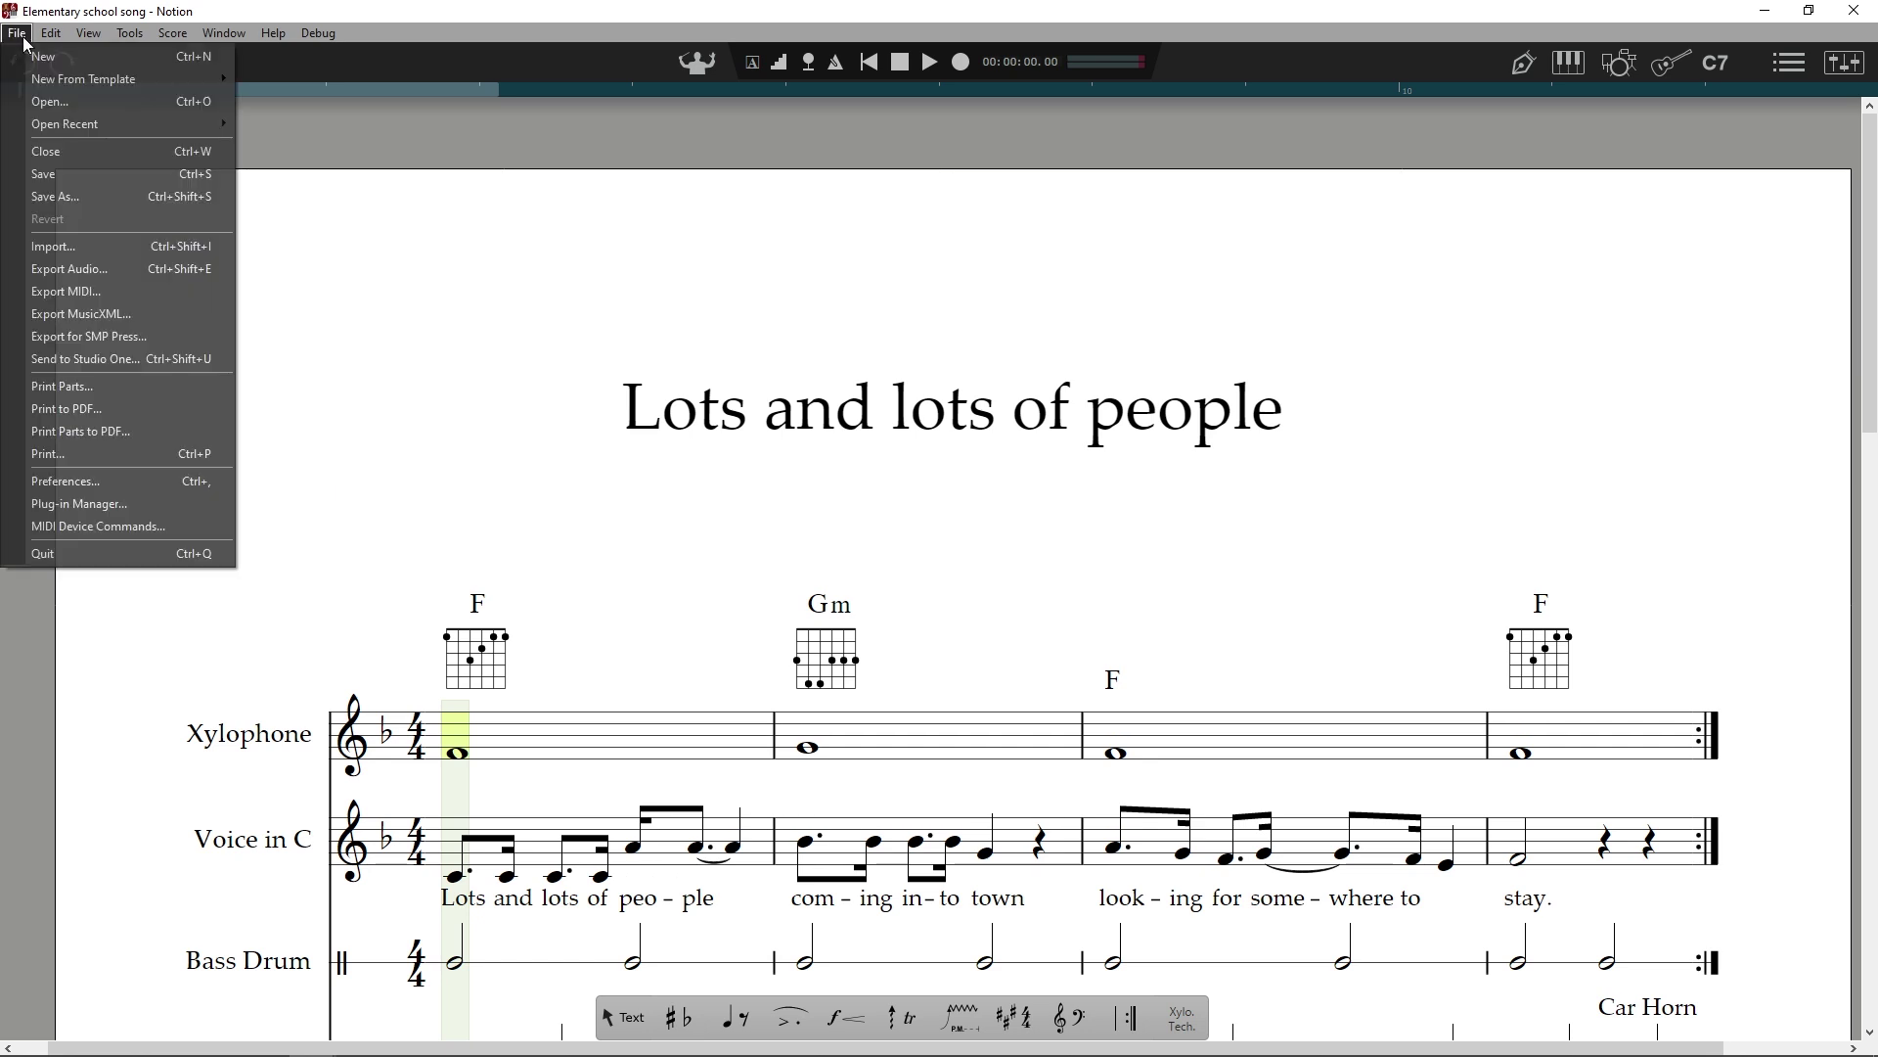
click(154, 196)
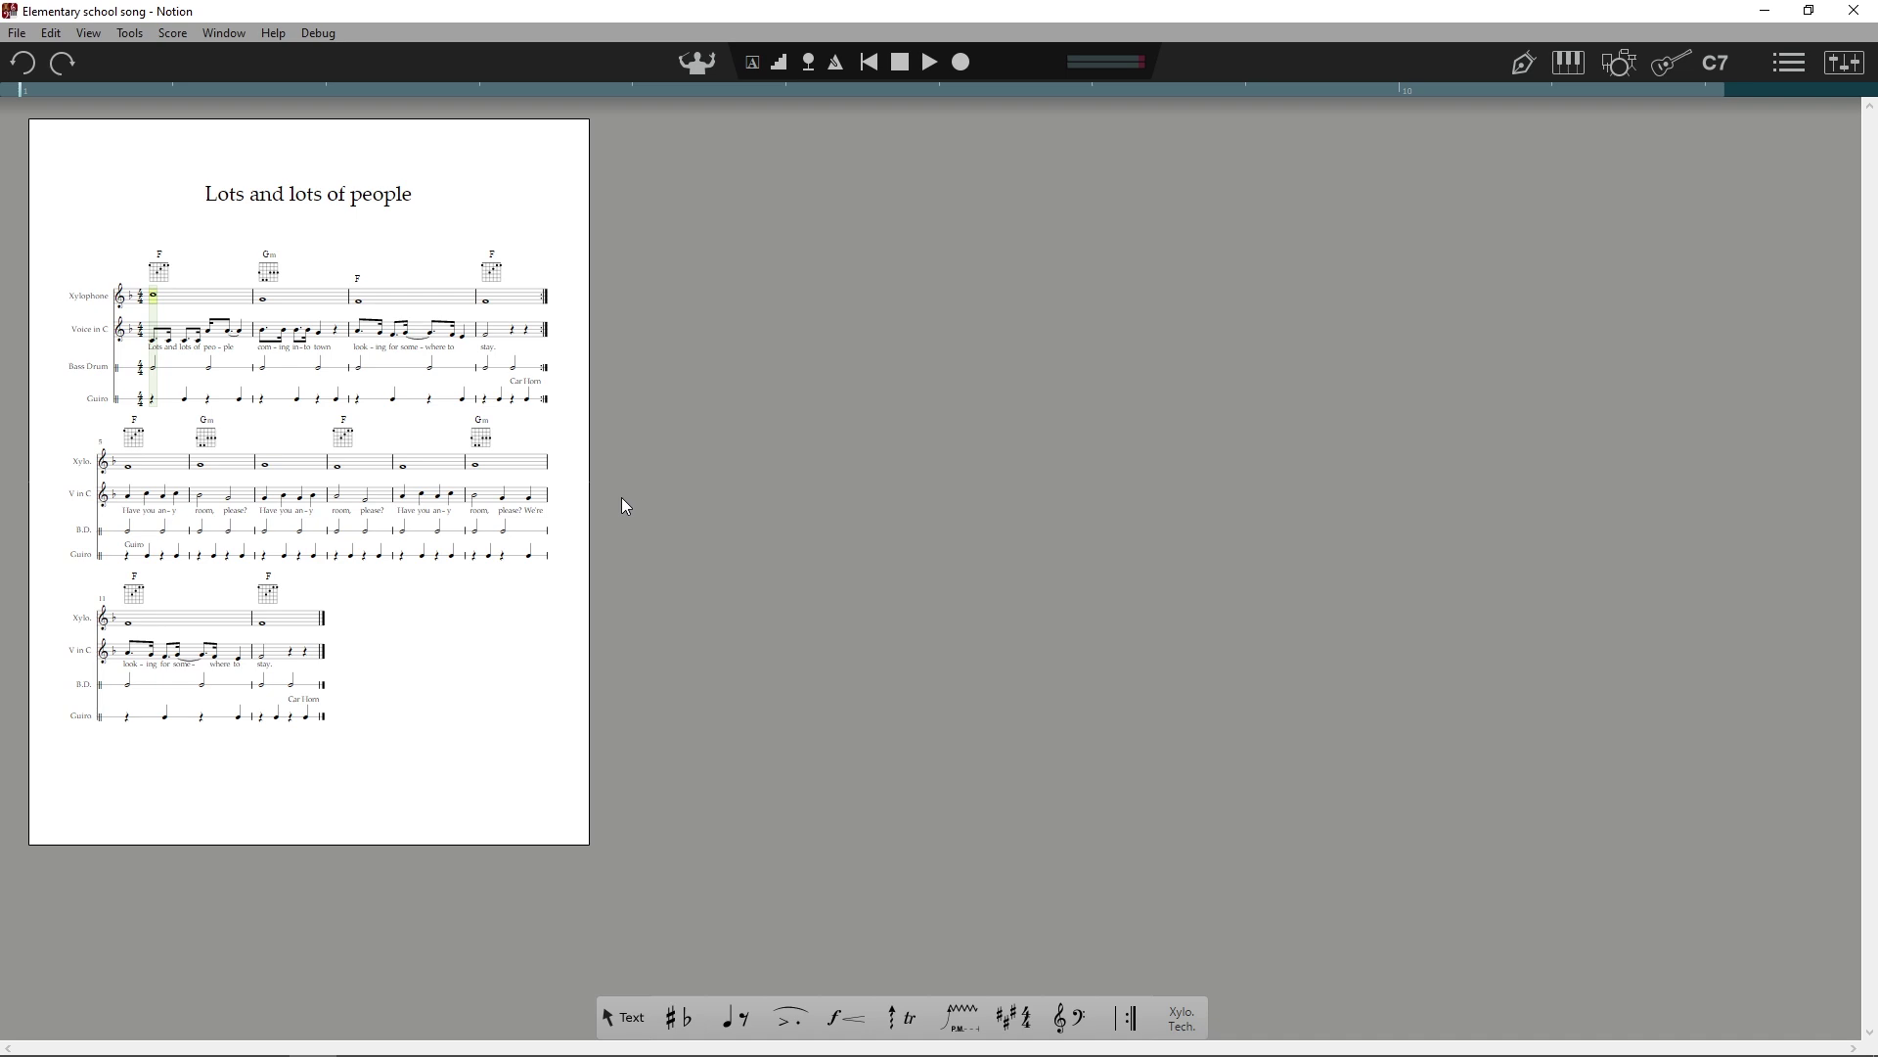
key(ctrl+plus)
key(ctrl+plus)
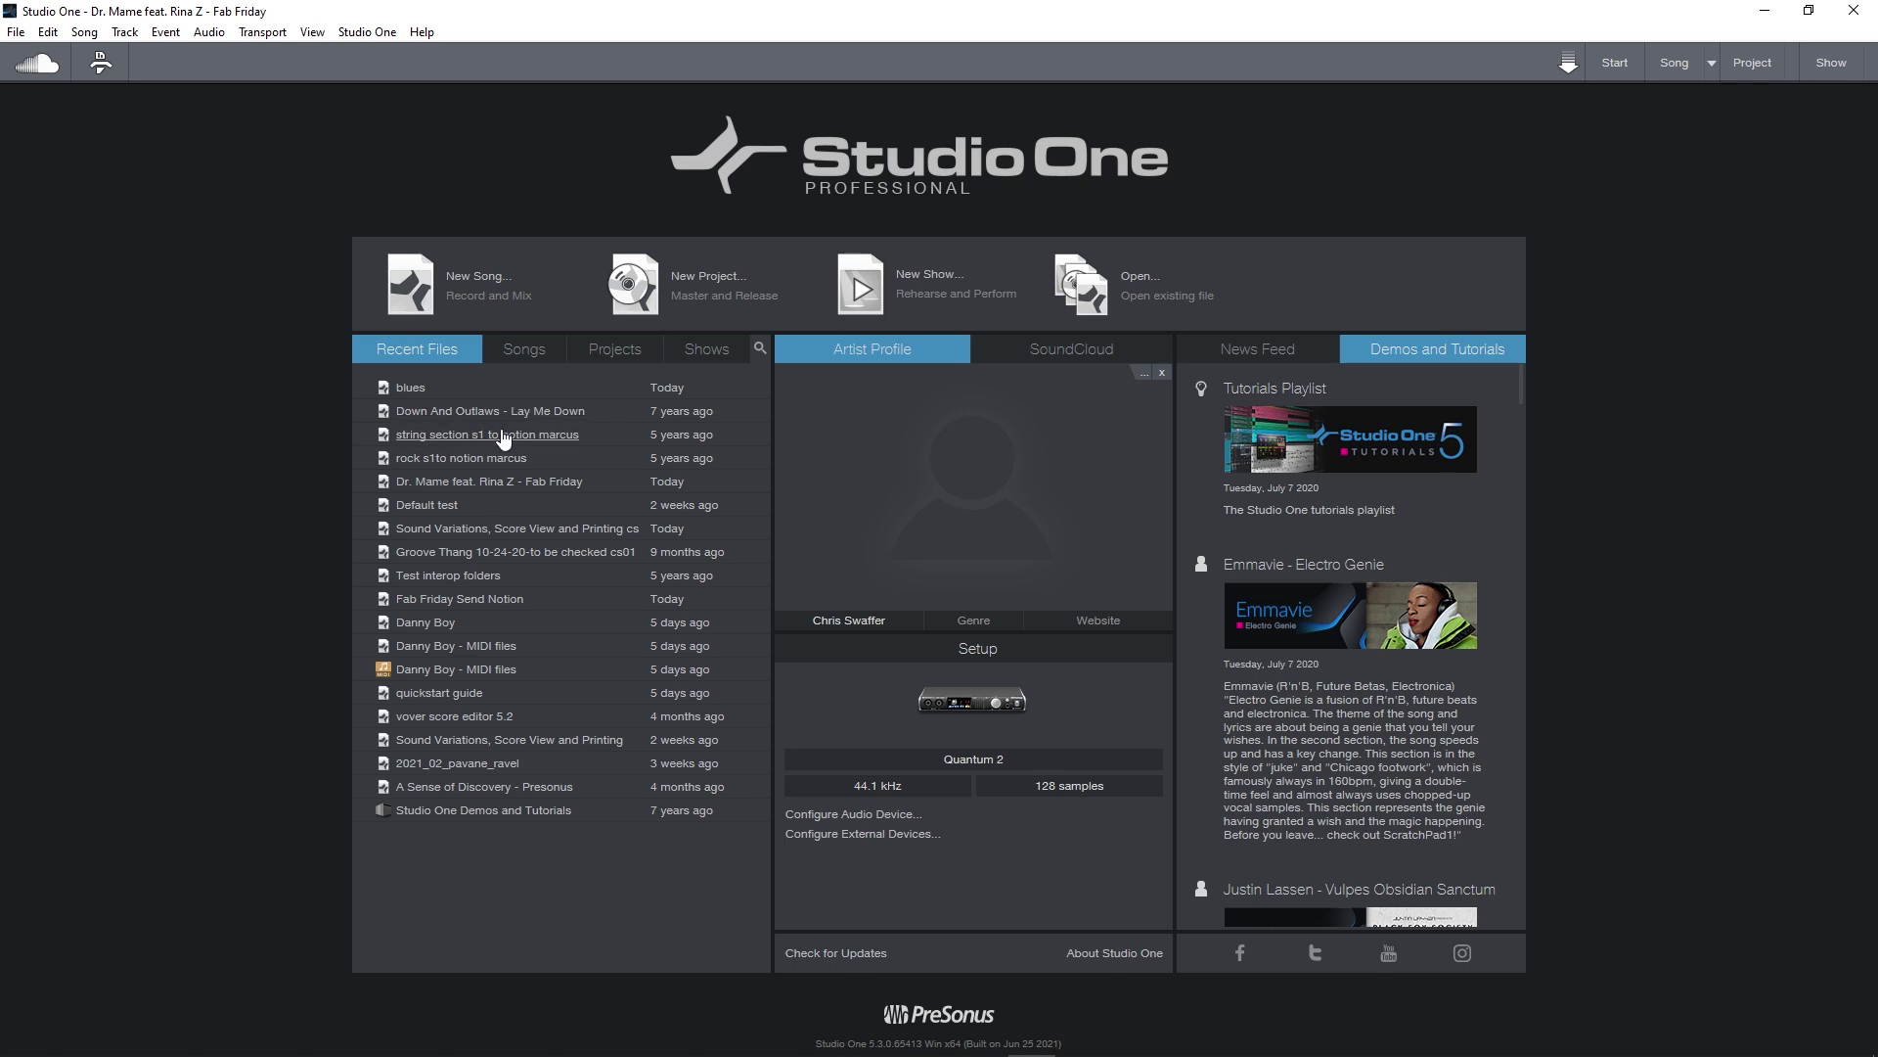
Step: Open the song 'Sound Variations, Score View and Printing cs' from Studio One's recent files
click(559, 528)
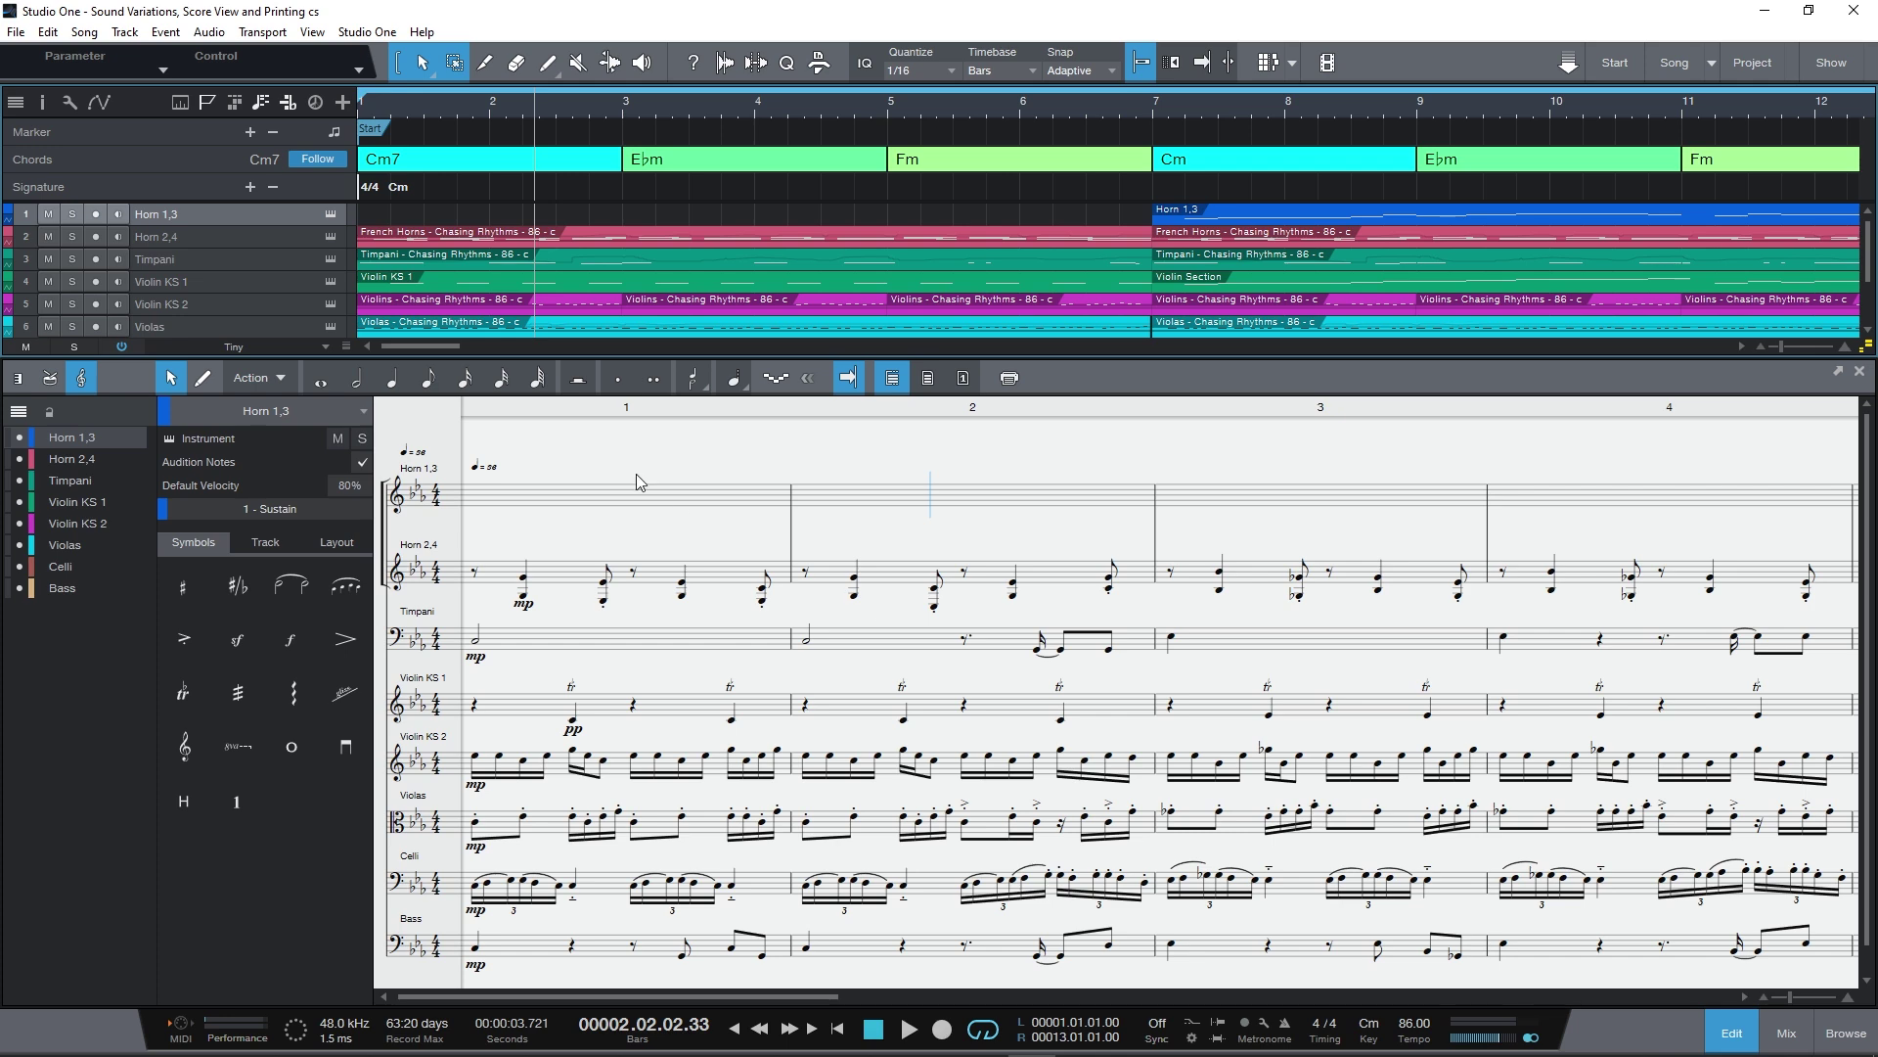
click(84, 31)
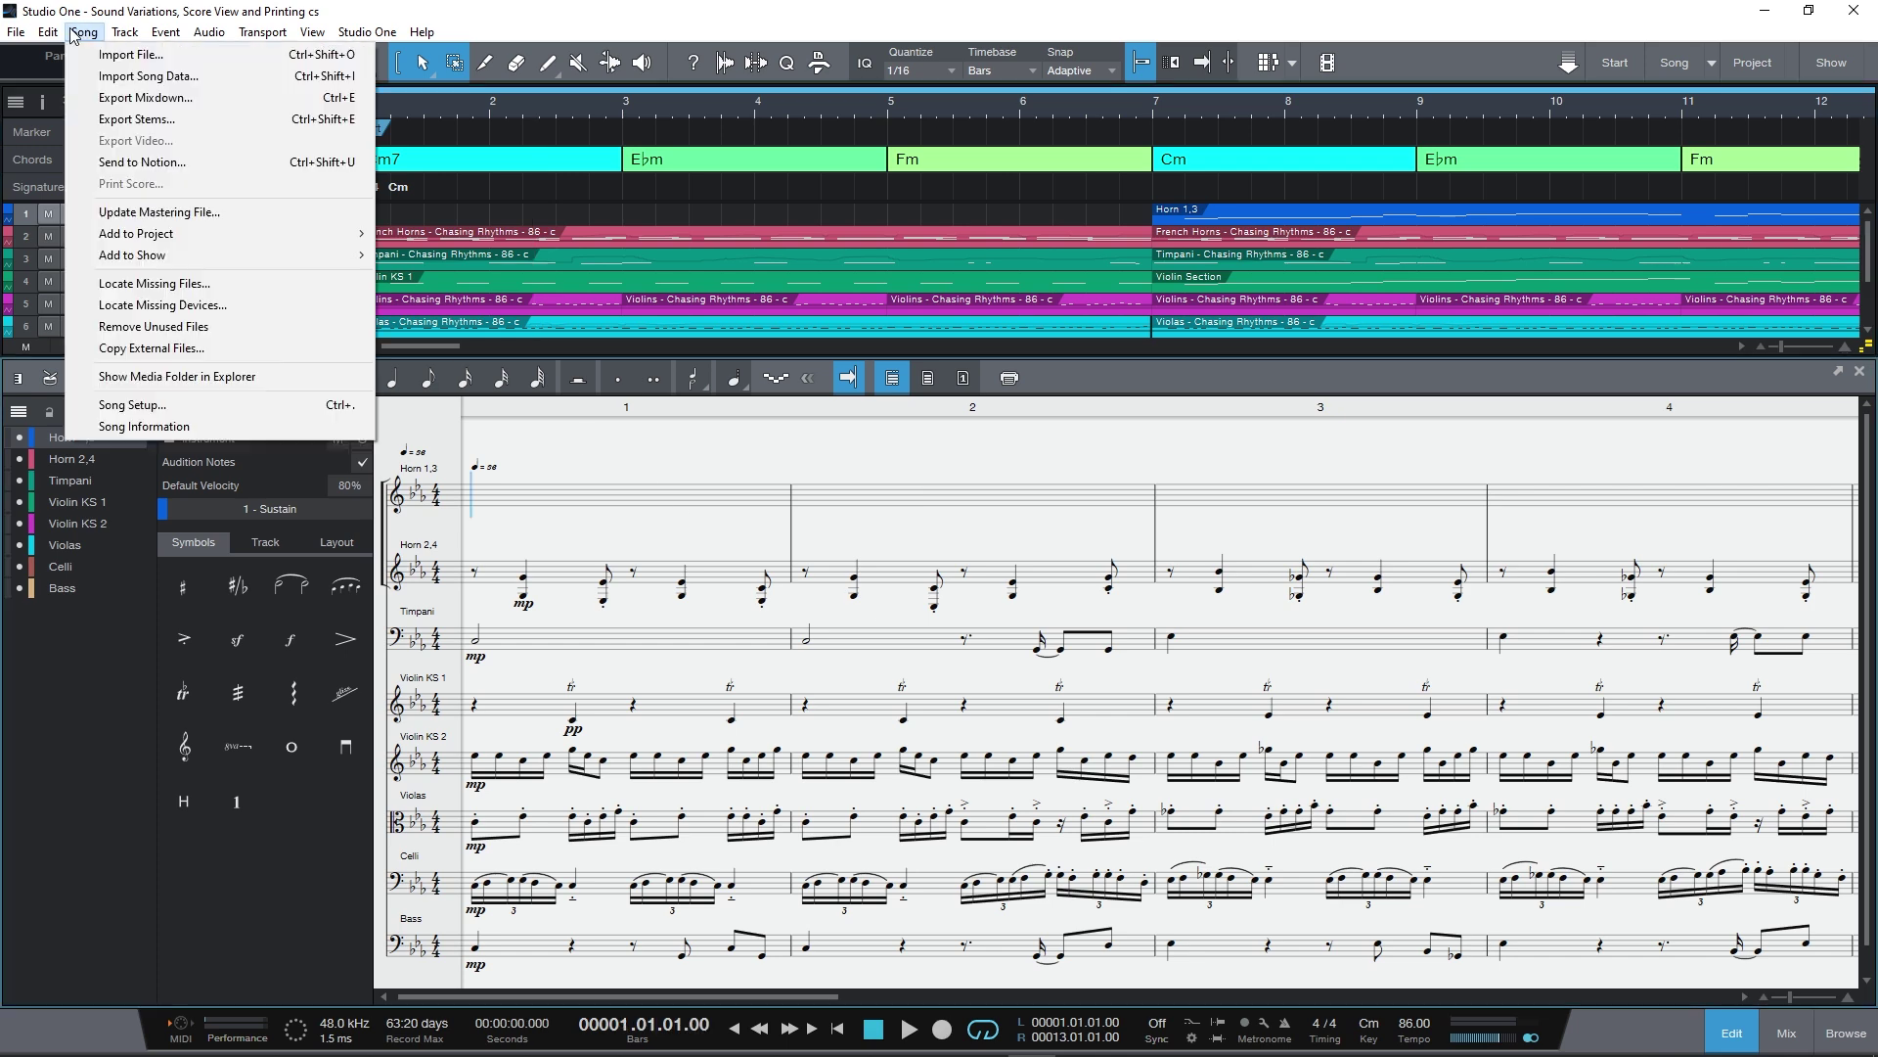
Step: Send the entire song's note data to Notion with Create lead sheet unchecked
click(219, 162)
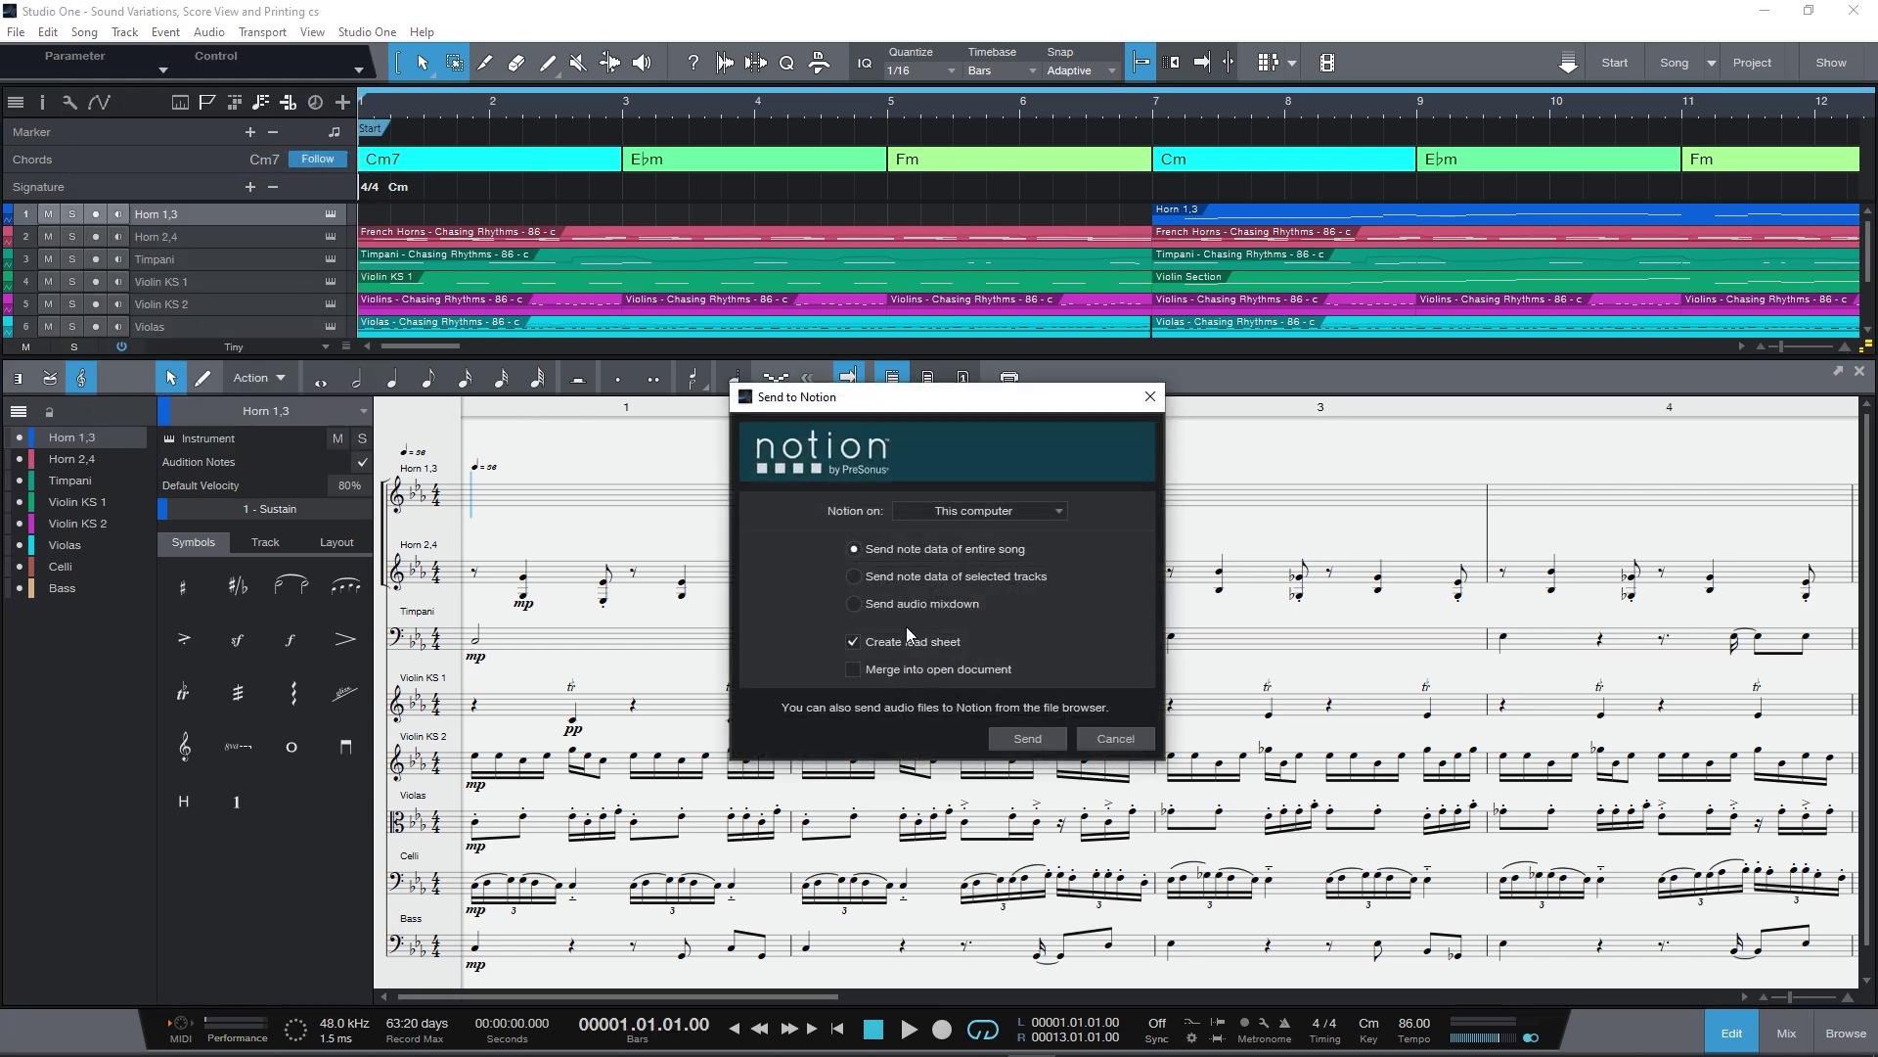
click(923, 648)
click(1029, 741)
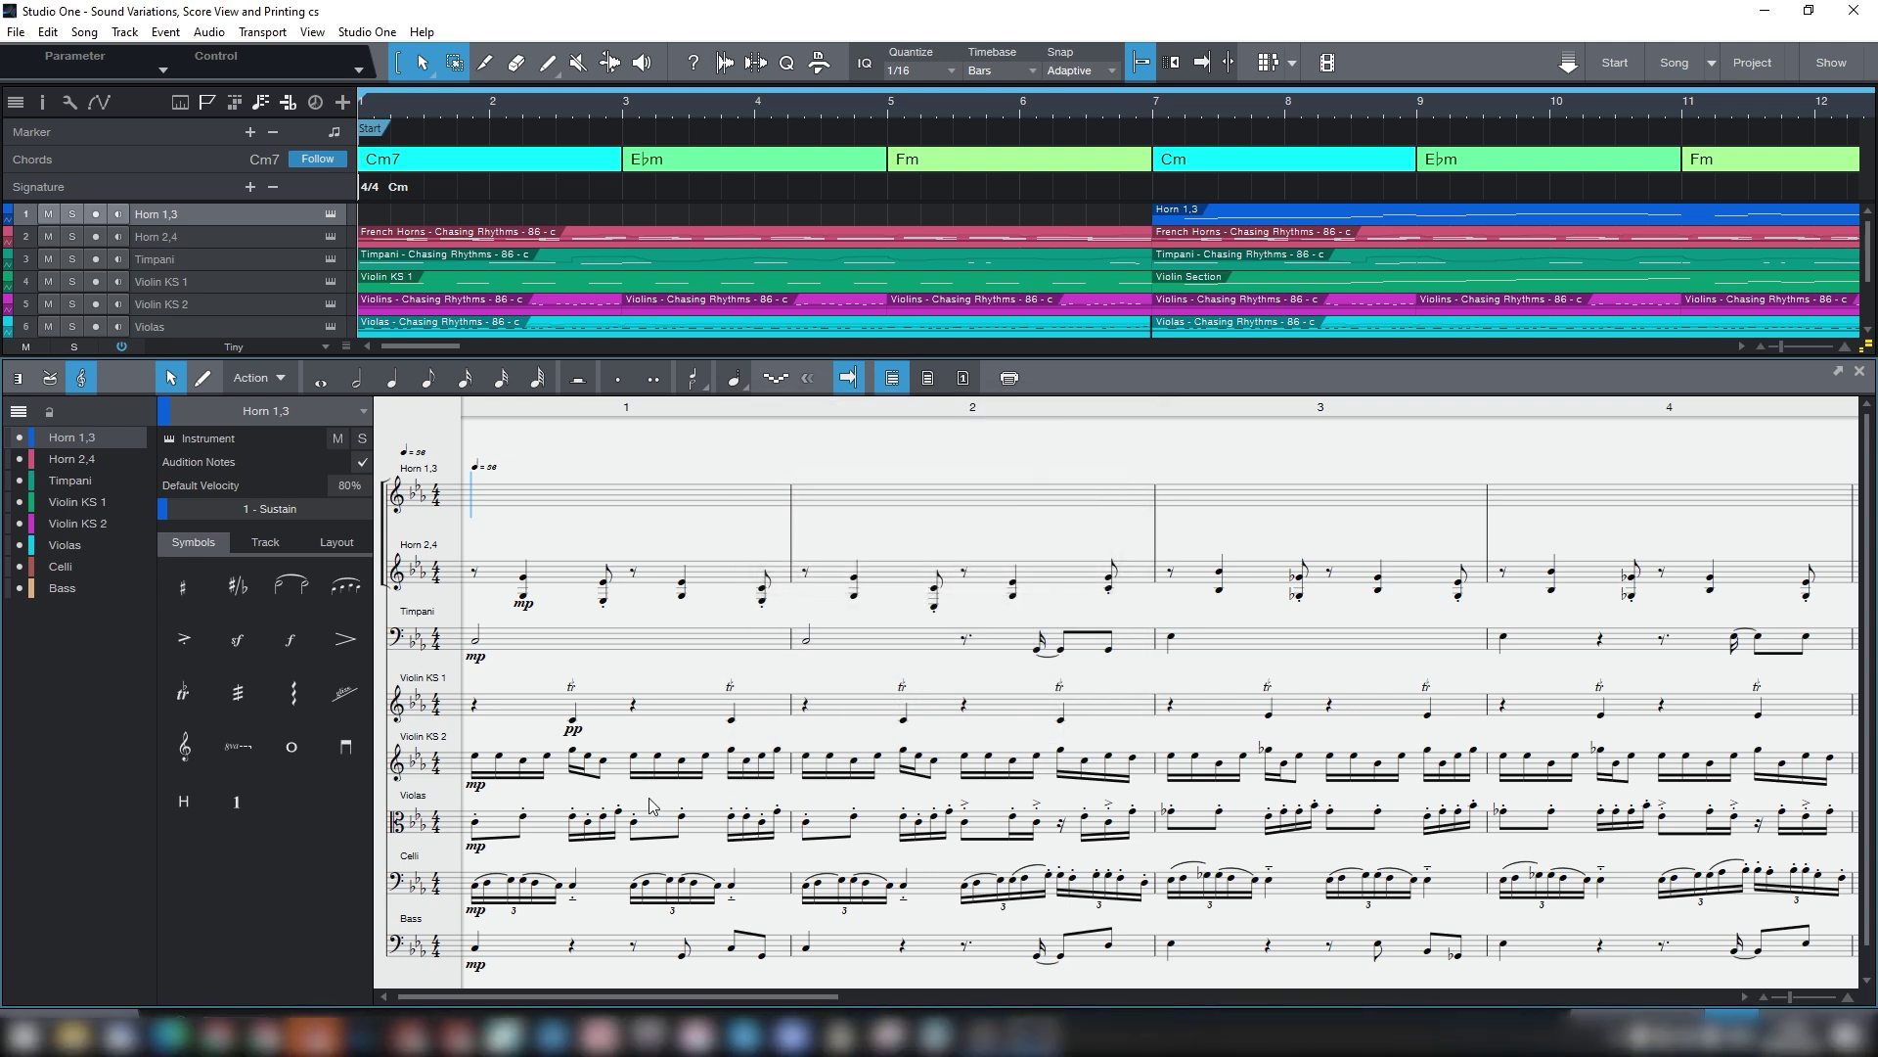
mouse_move(327, 1032)
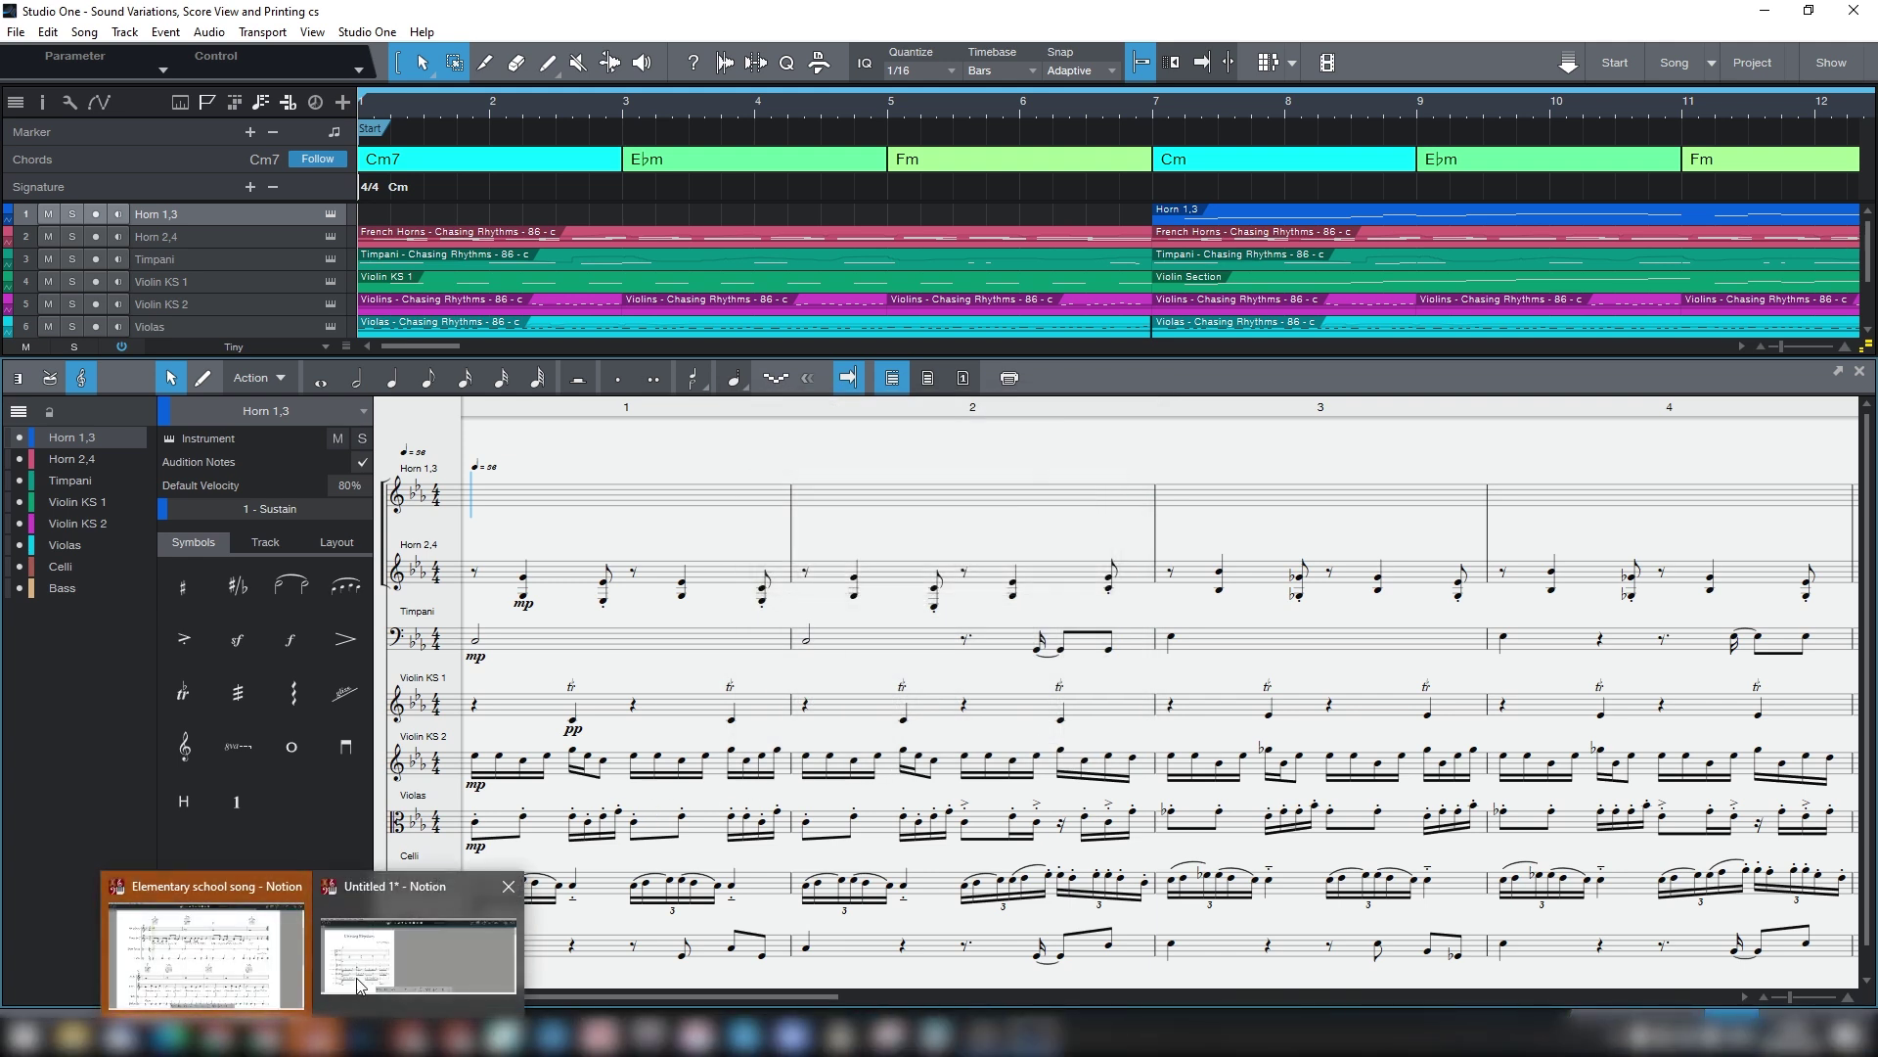
Step: Bring the Untitled 1 Notion score forward and send it to Studio One as audio
click(414, 941)
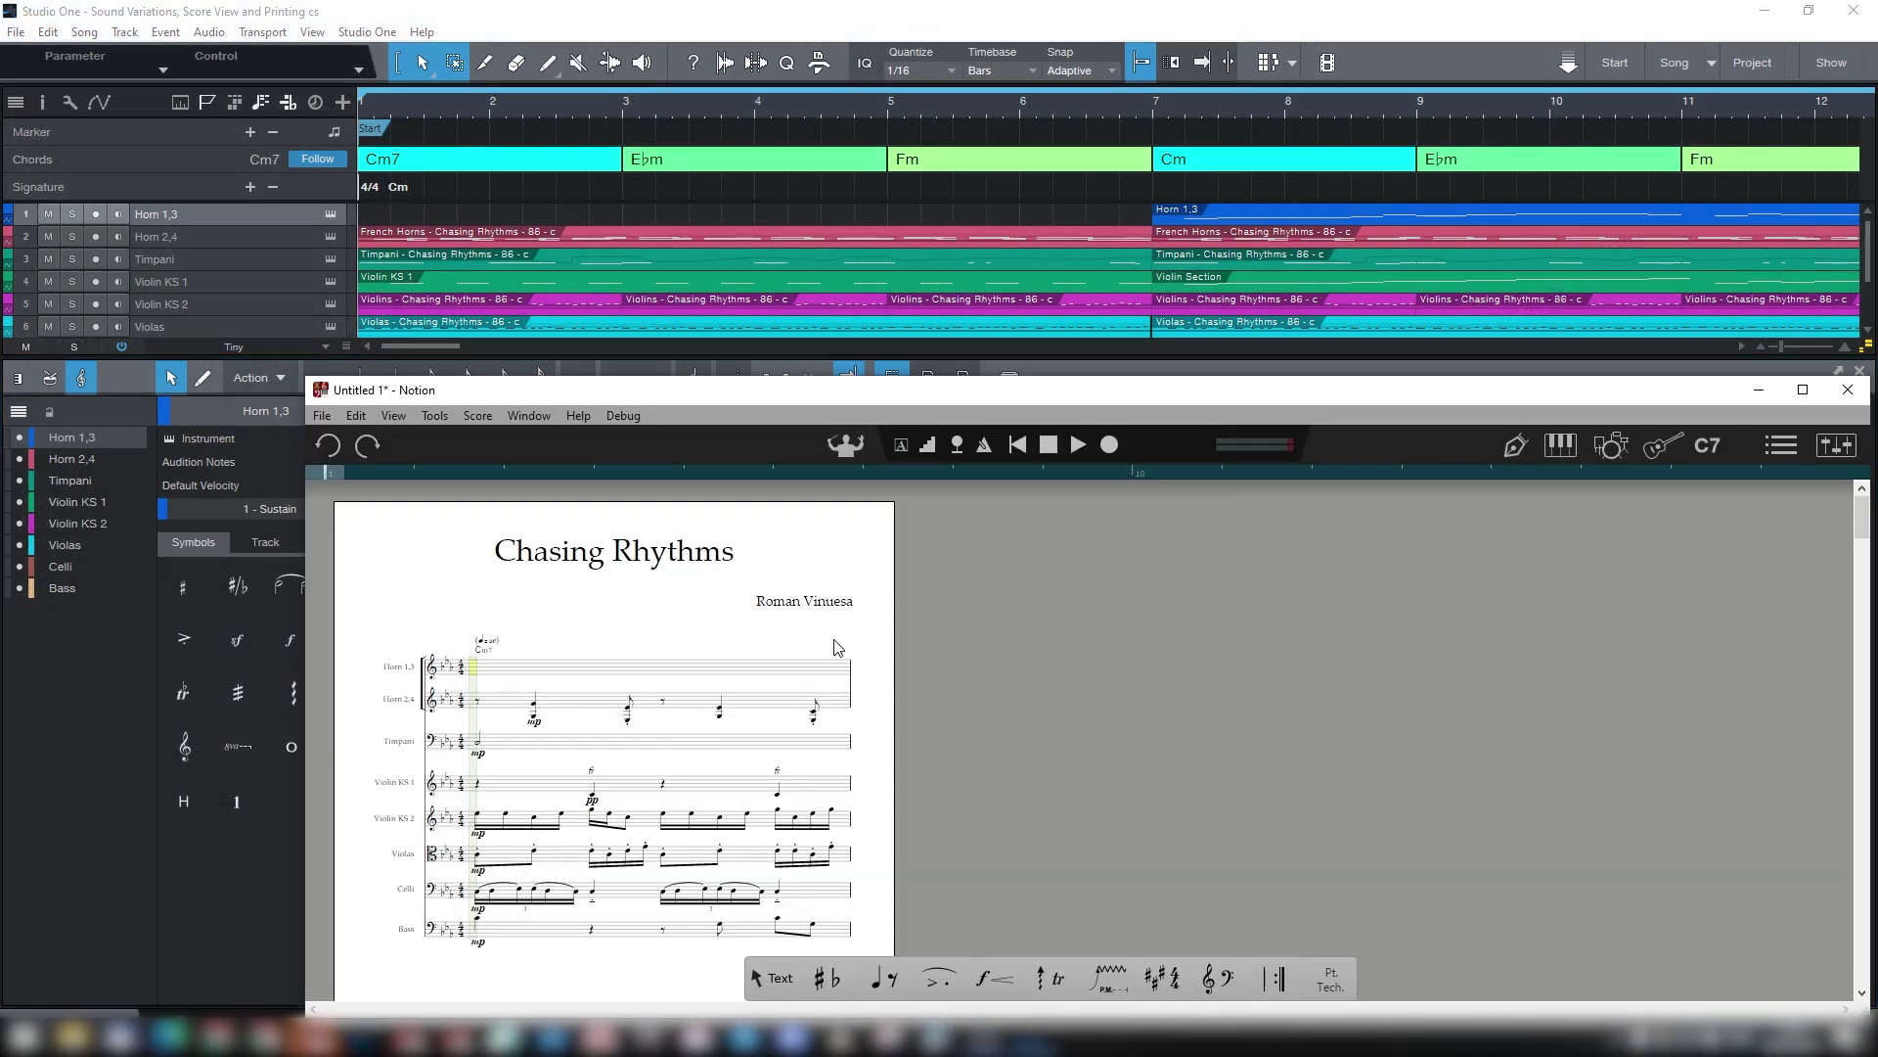
scroll(710, 722, down, 1)
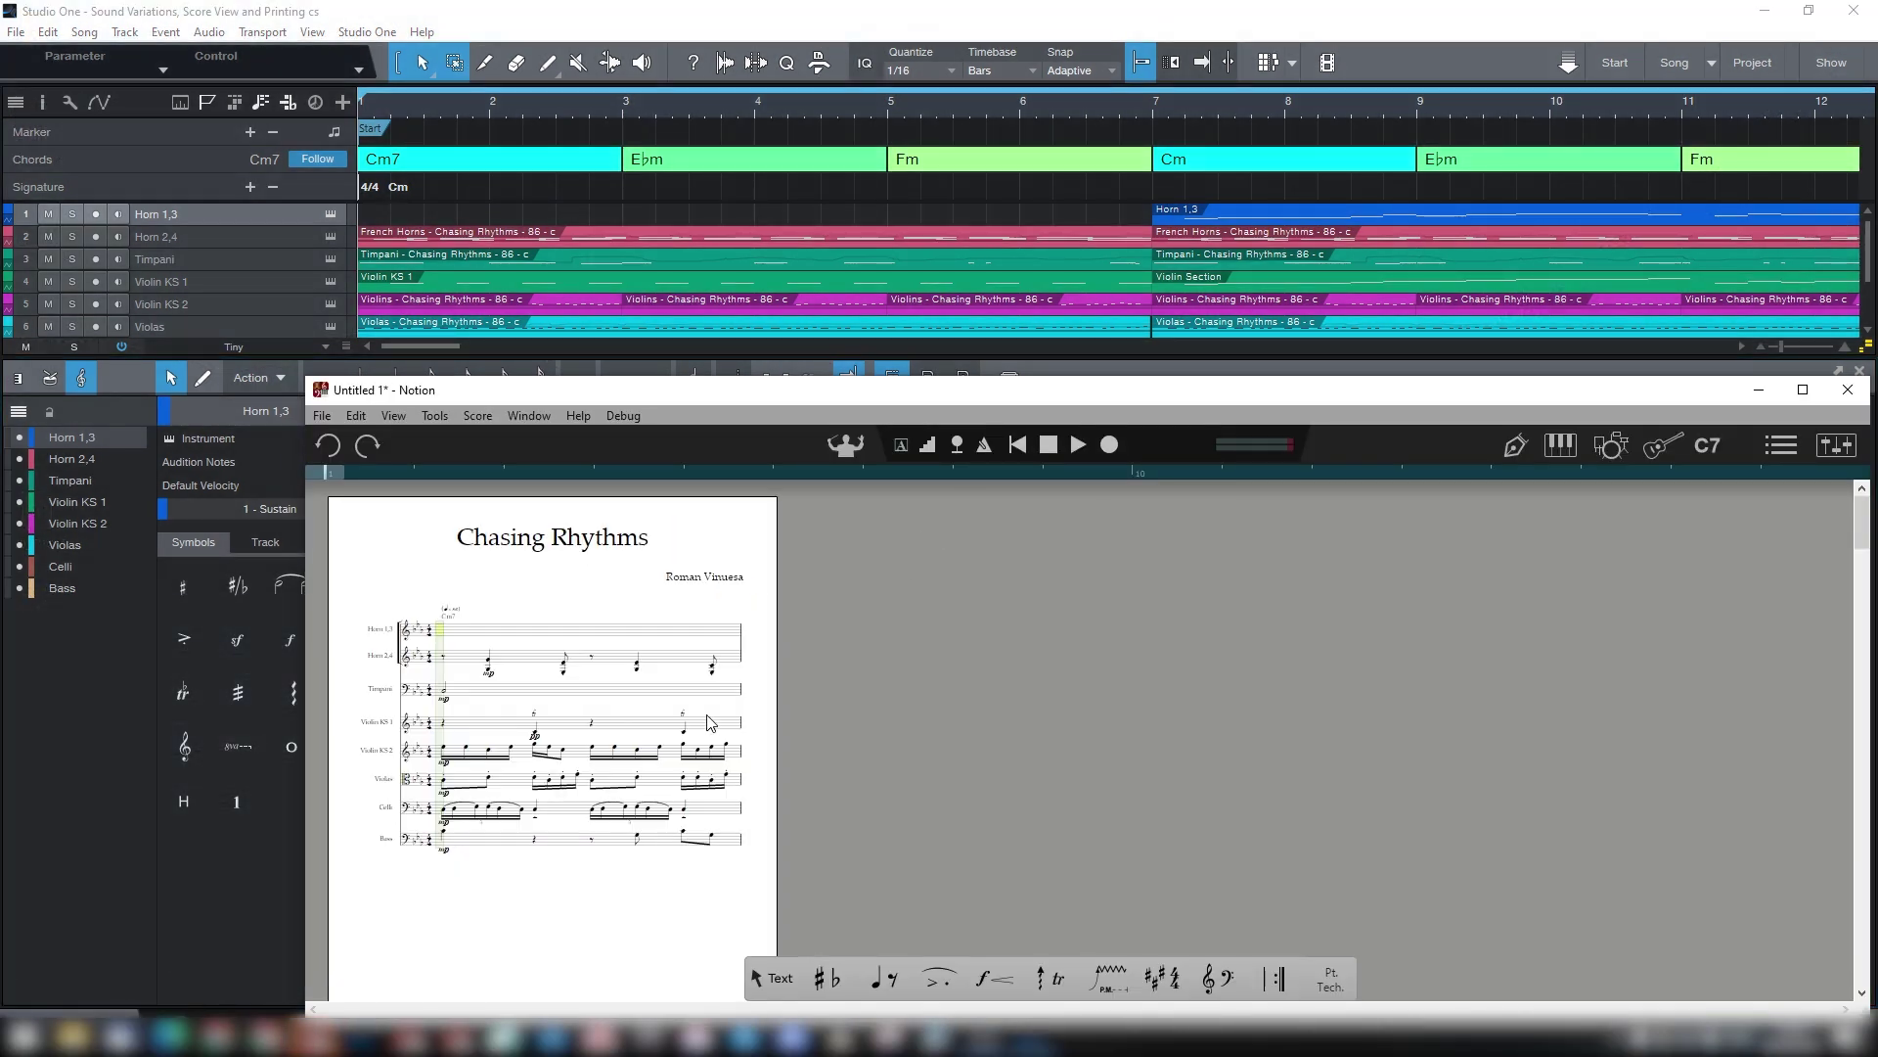
scroll(690, 717, up, 1)
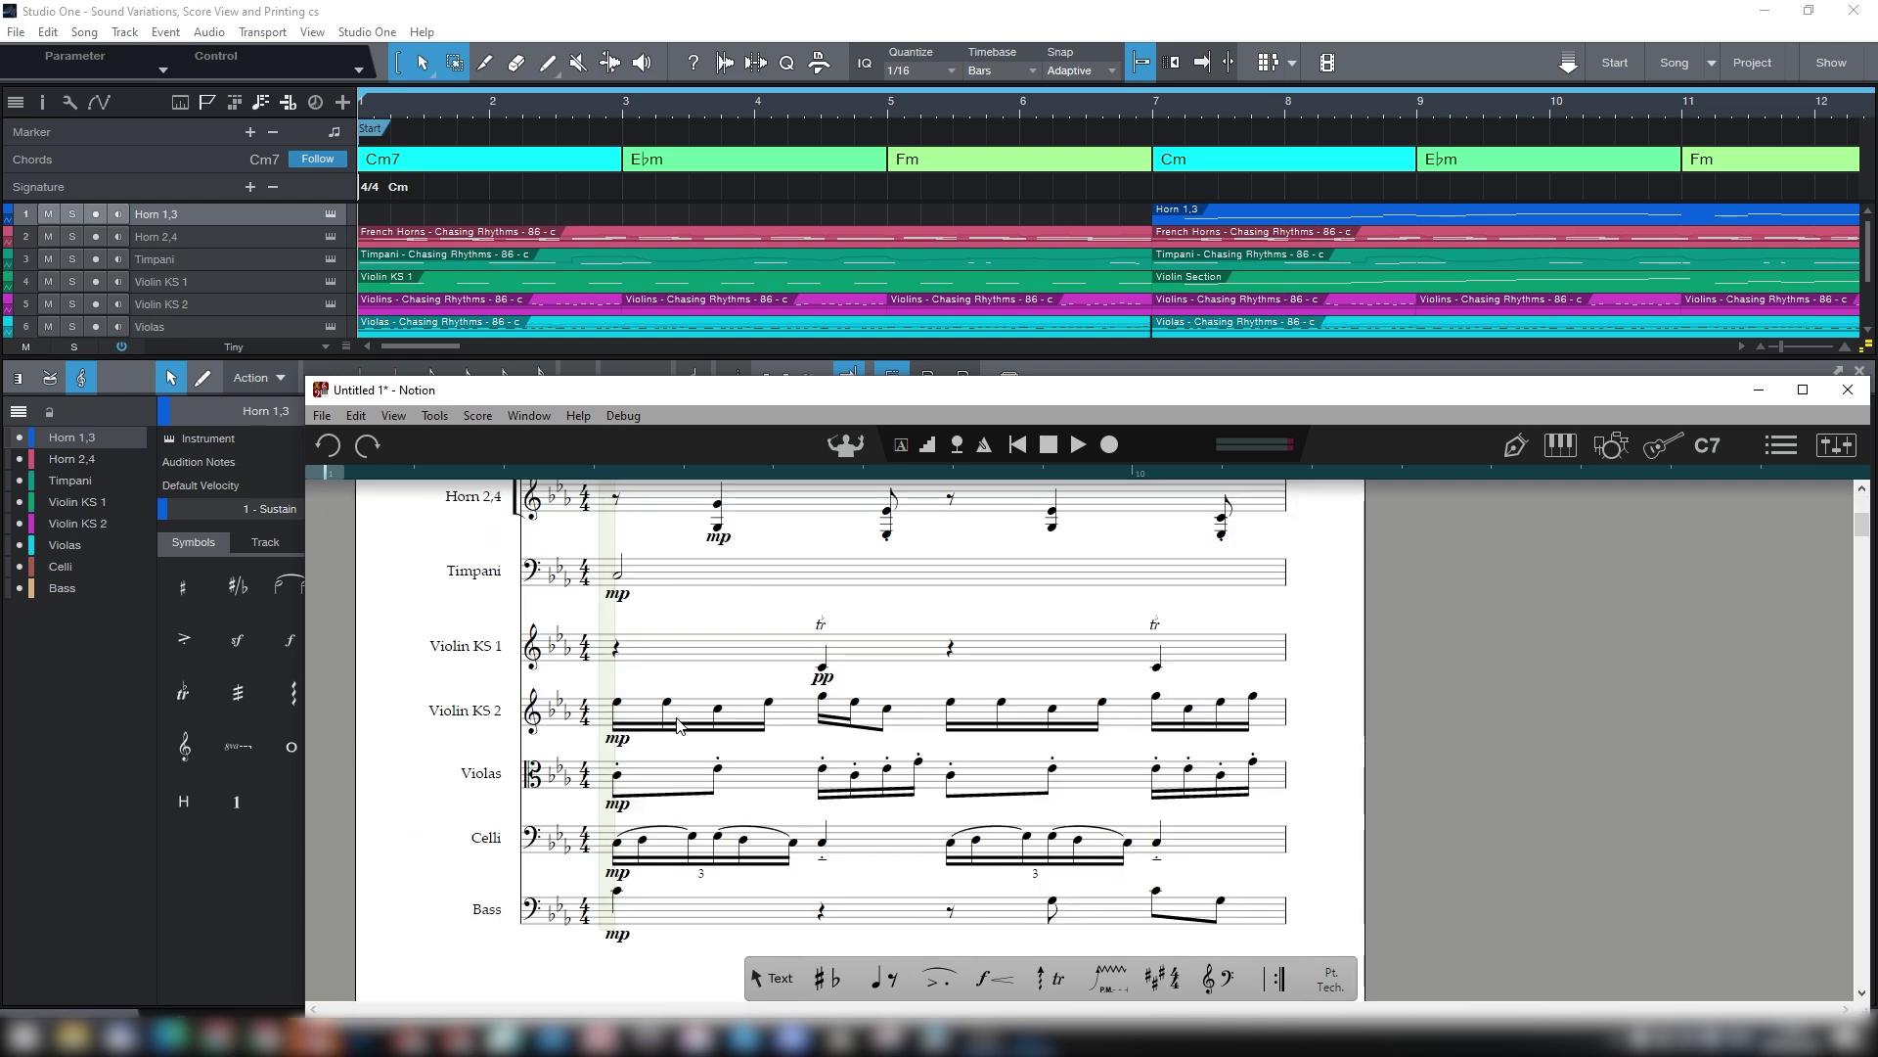
click(323, 416)
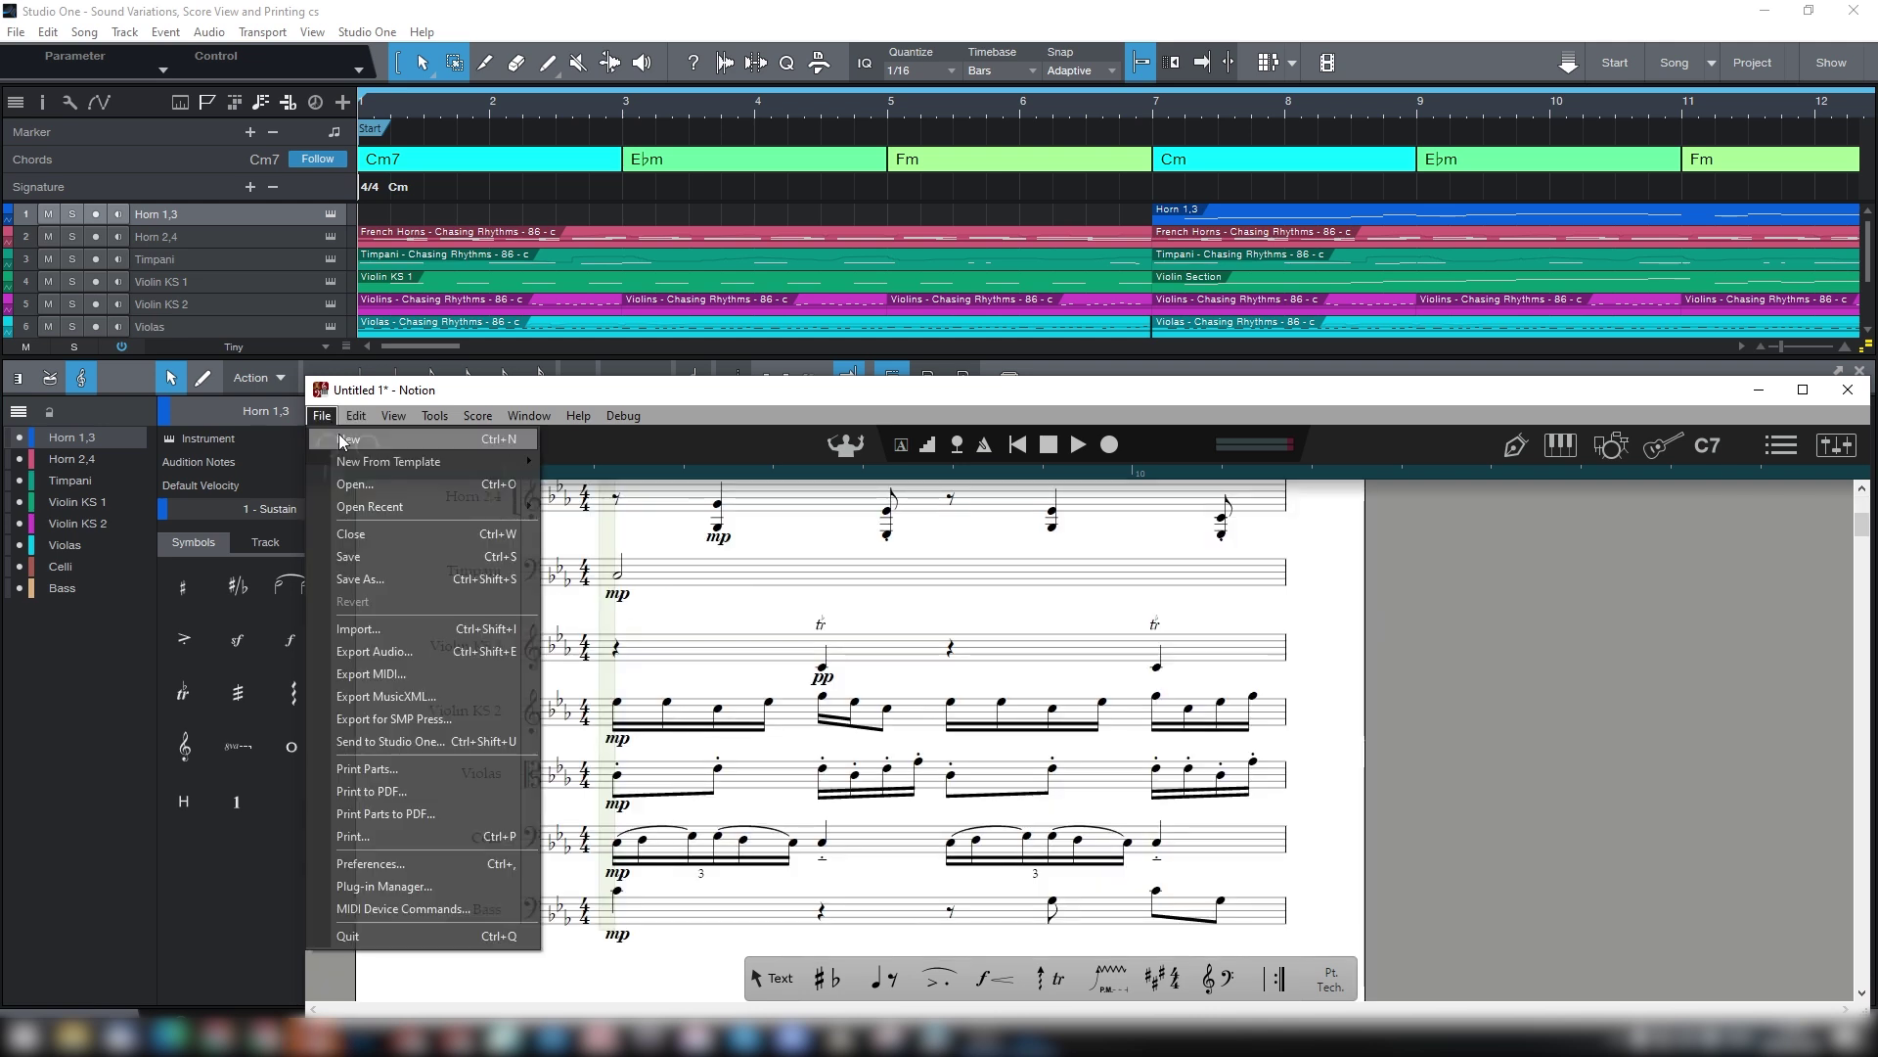
click(491, 741)
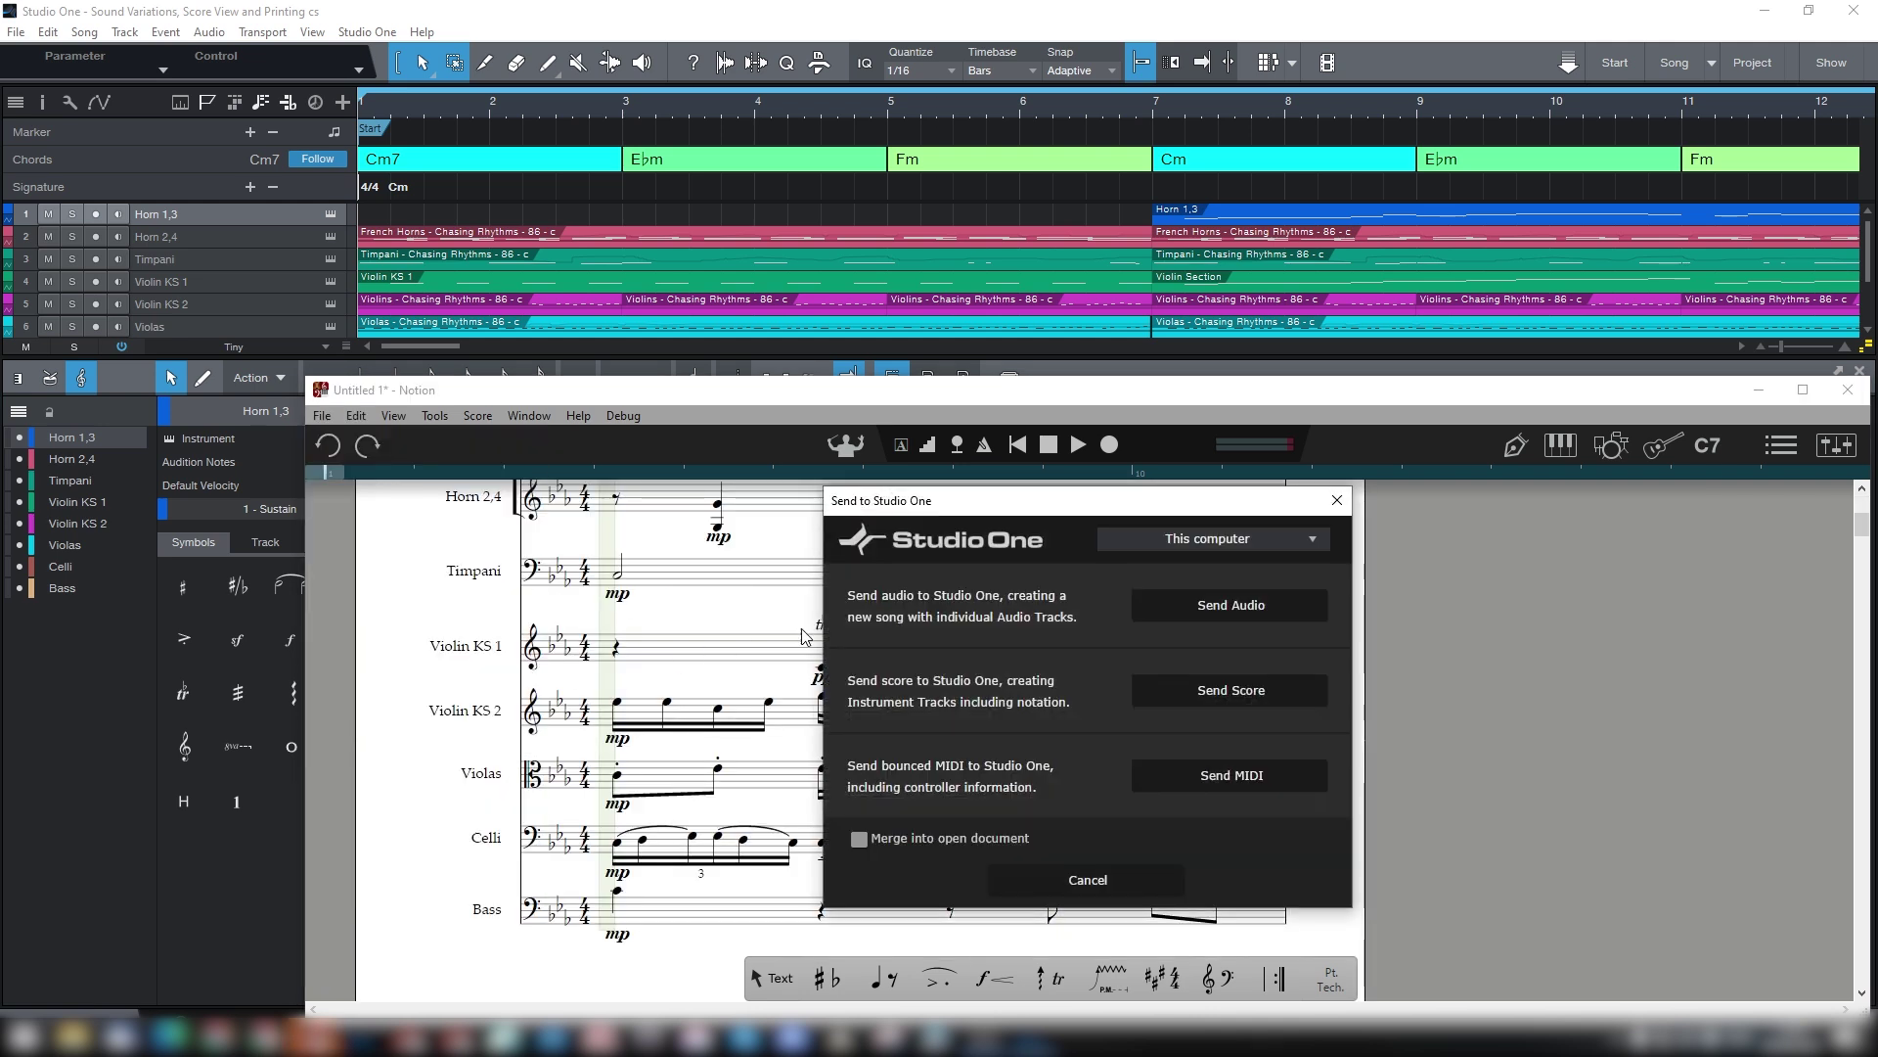
click(1224, 603)
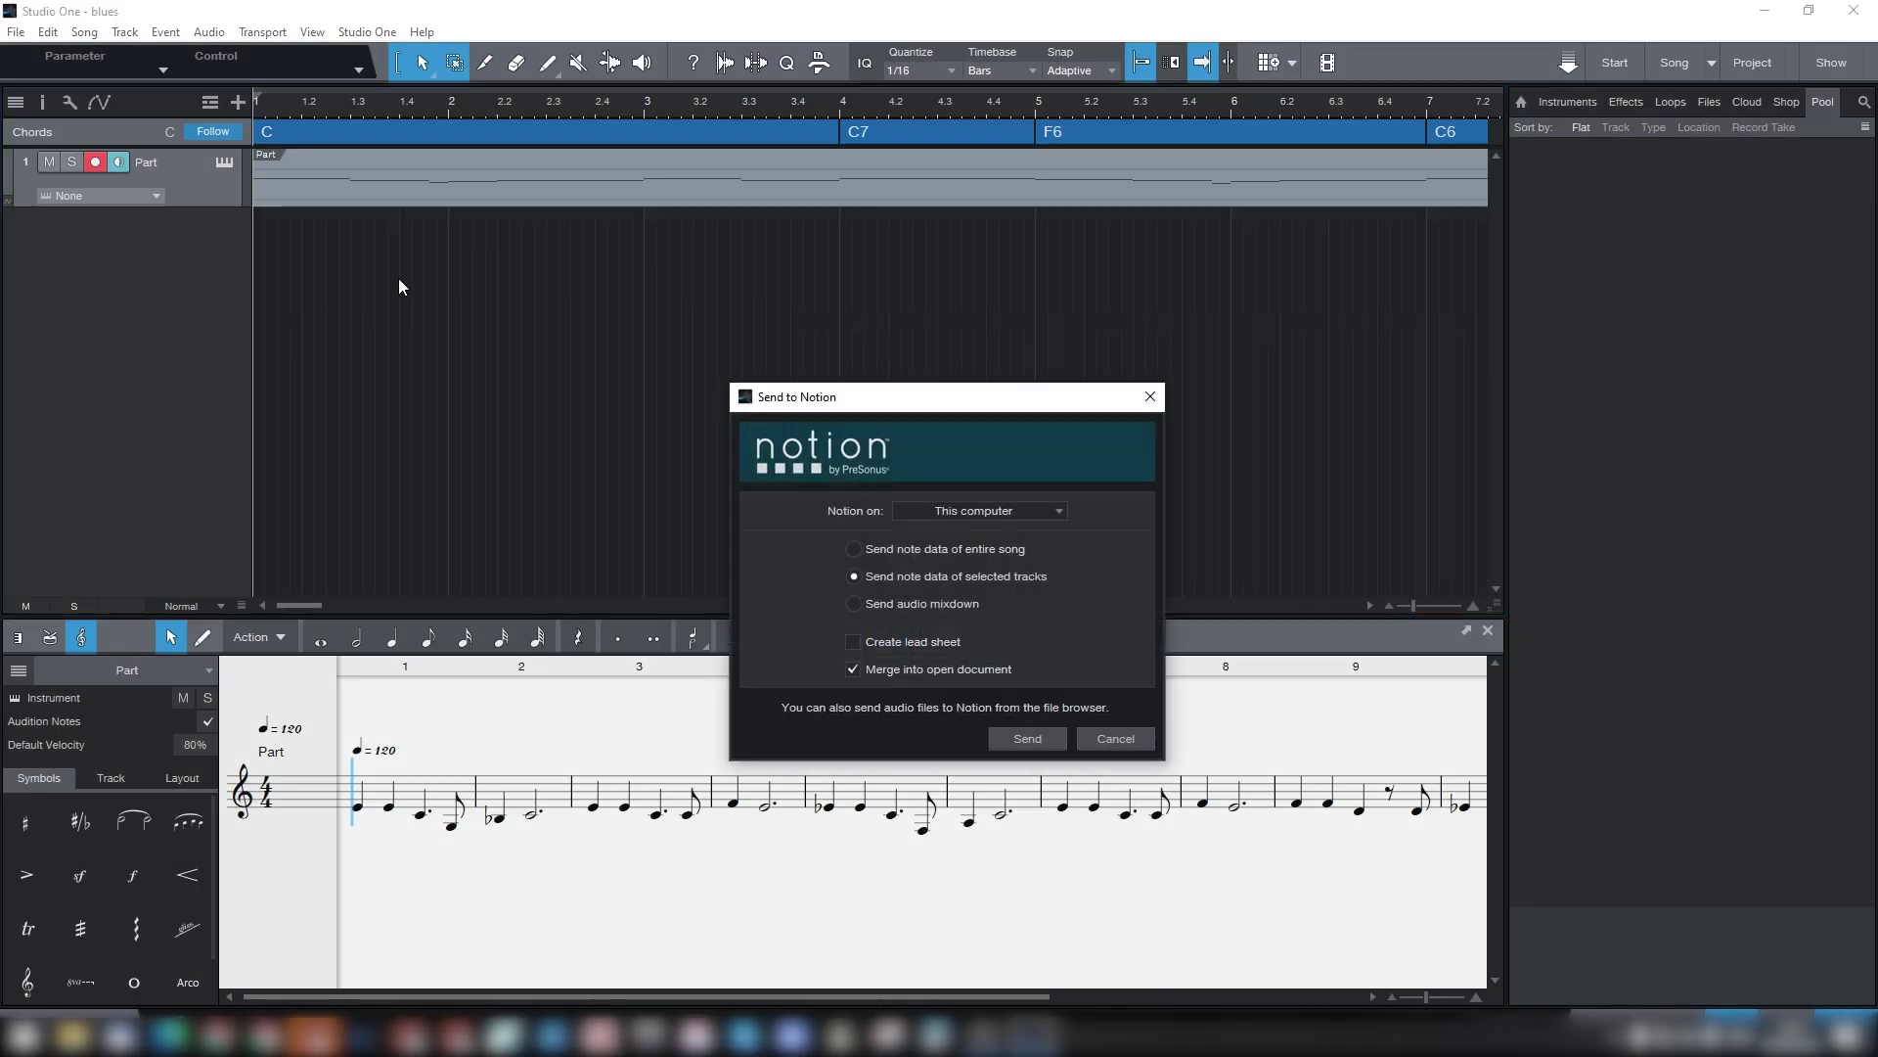
Step: Send the entire blues song's note data to Notion with Create lead sheet ticked
click(935, 550)
click(916, 641)
click(1023, 741)
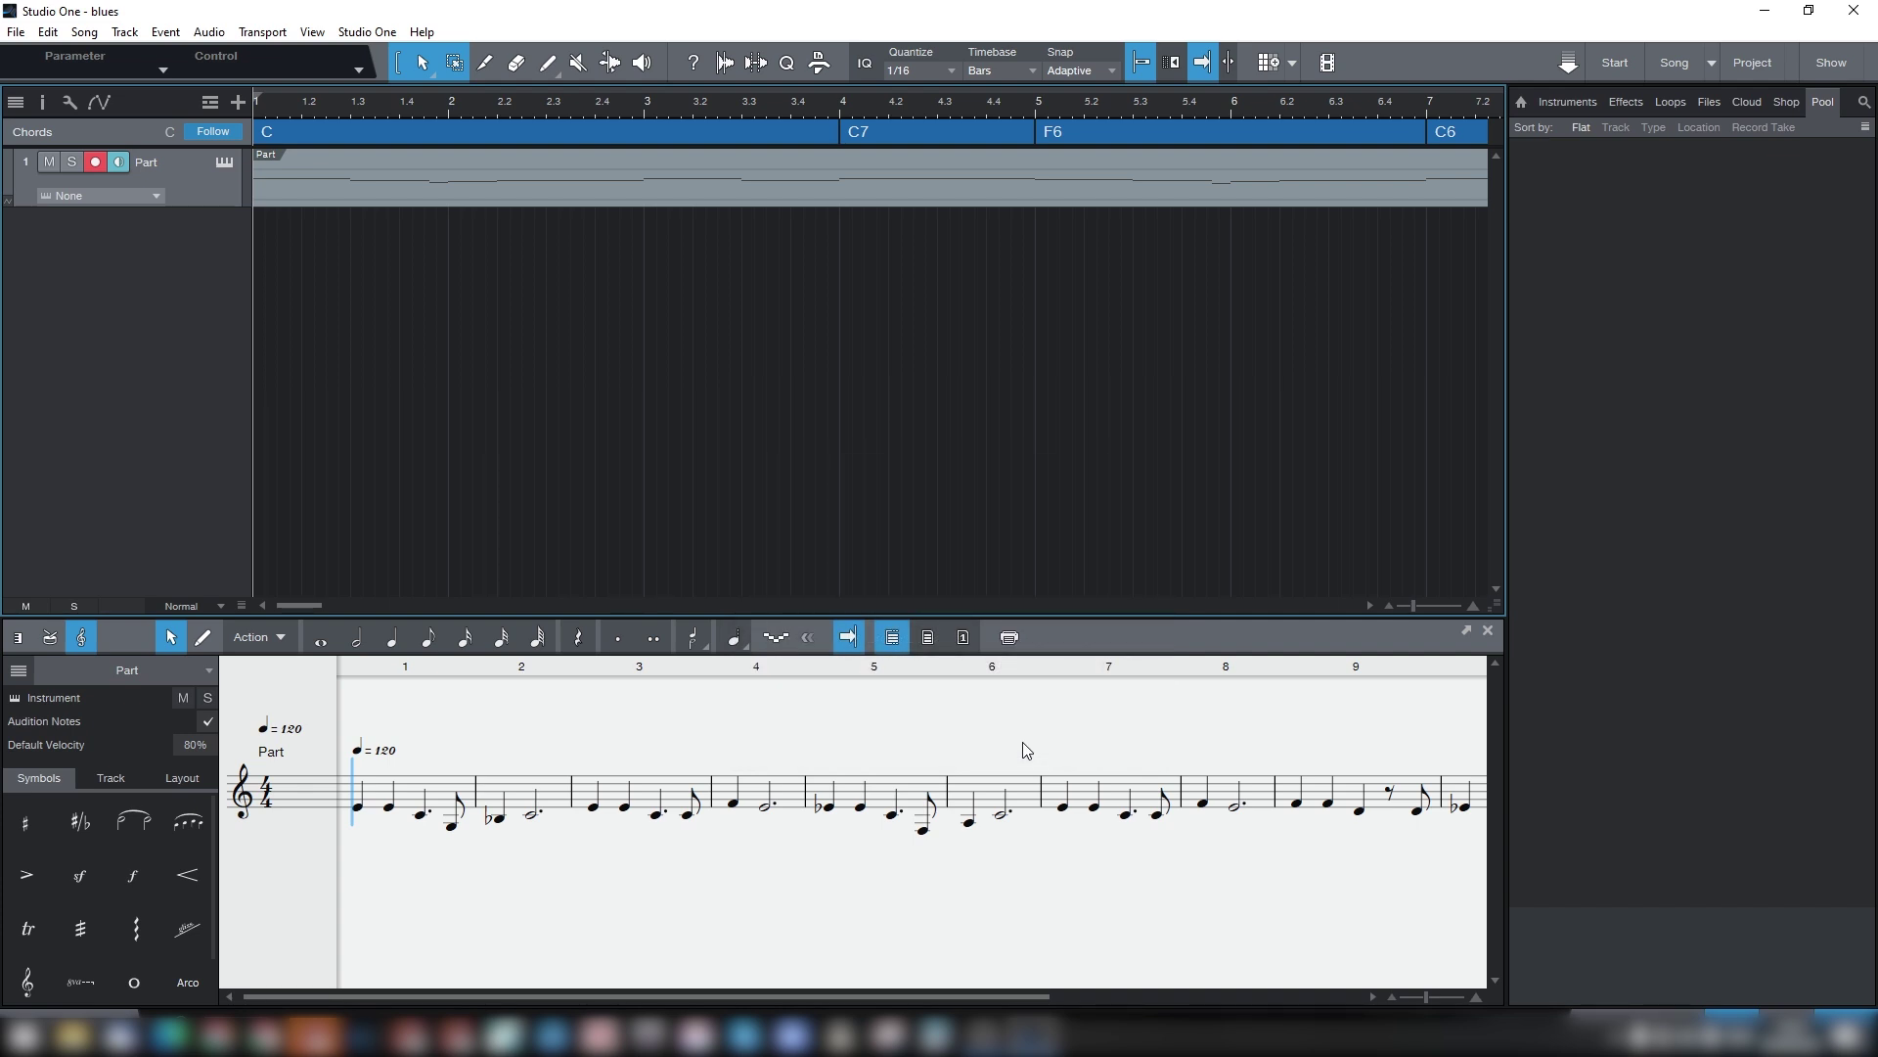
mouse_move(377, 1035)
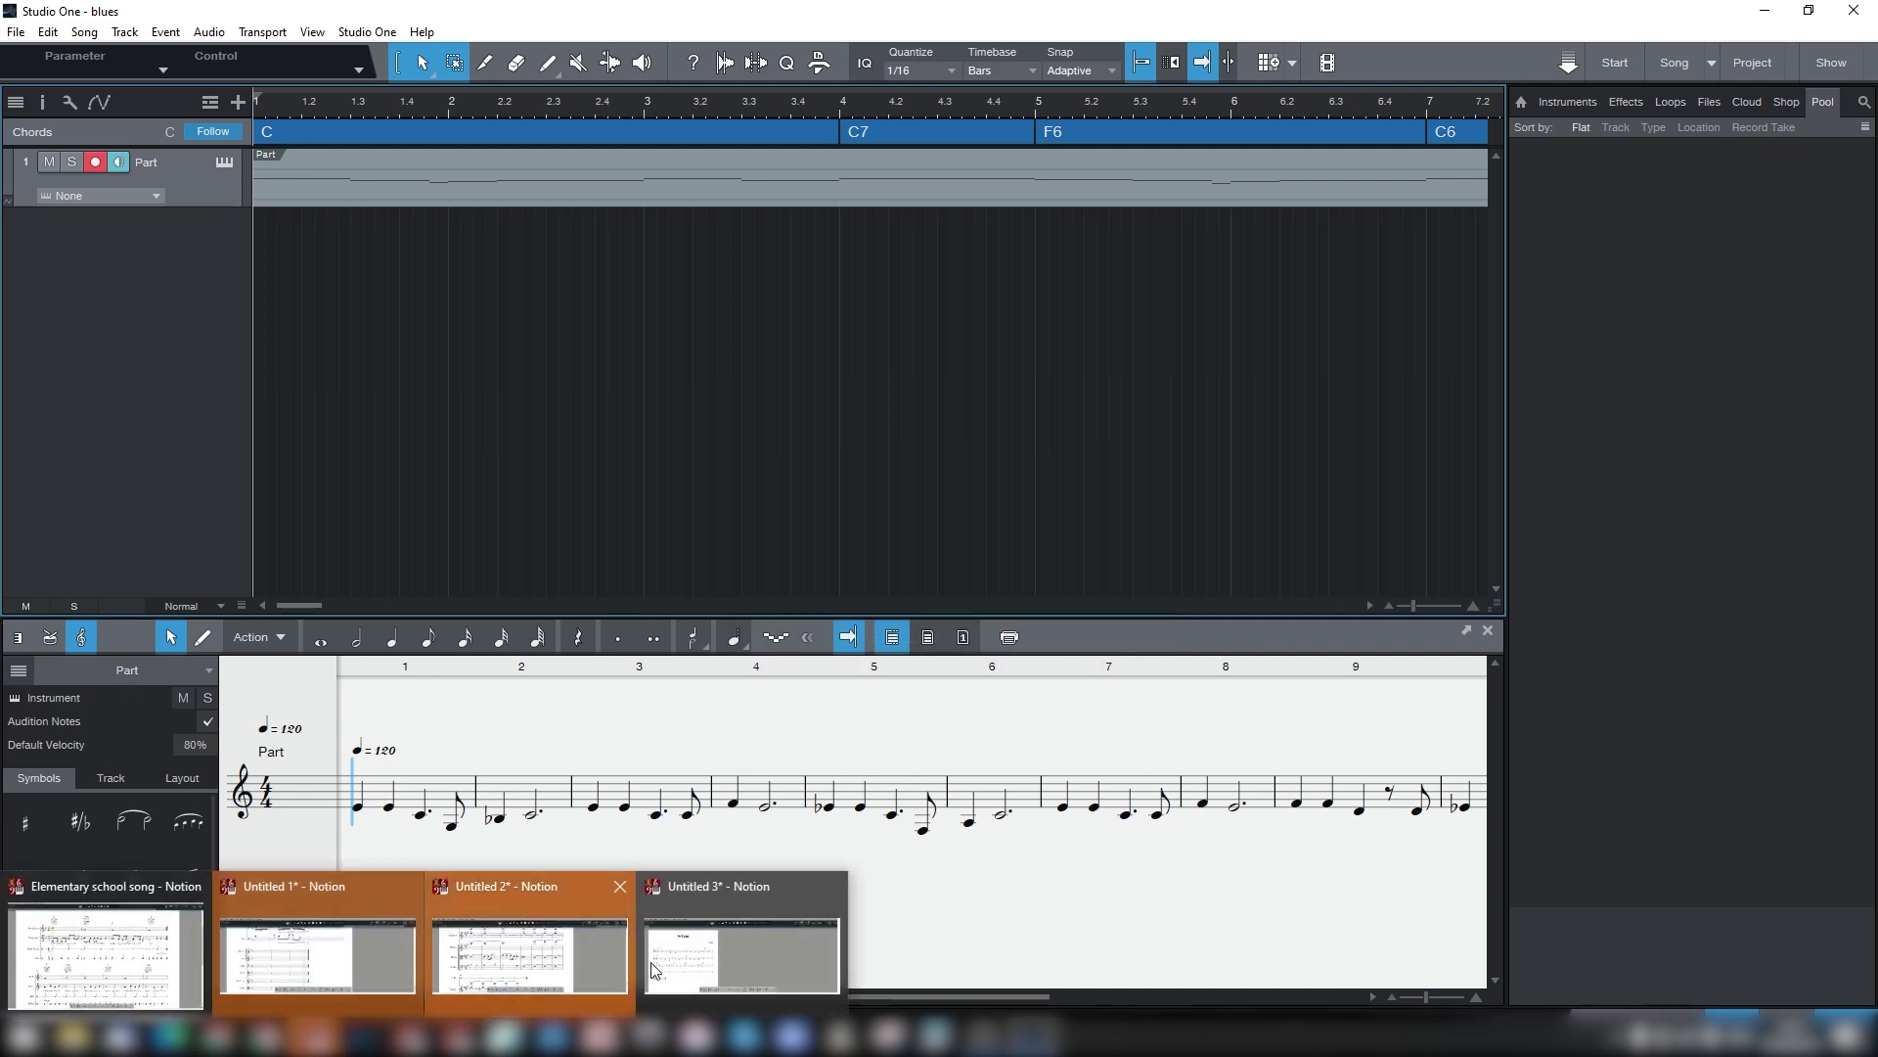
click(701, 957)
Step: Move the Notion window and scroll the new score to view its Opus staff
scroll(560, 788, up, 1)
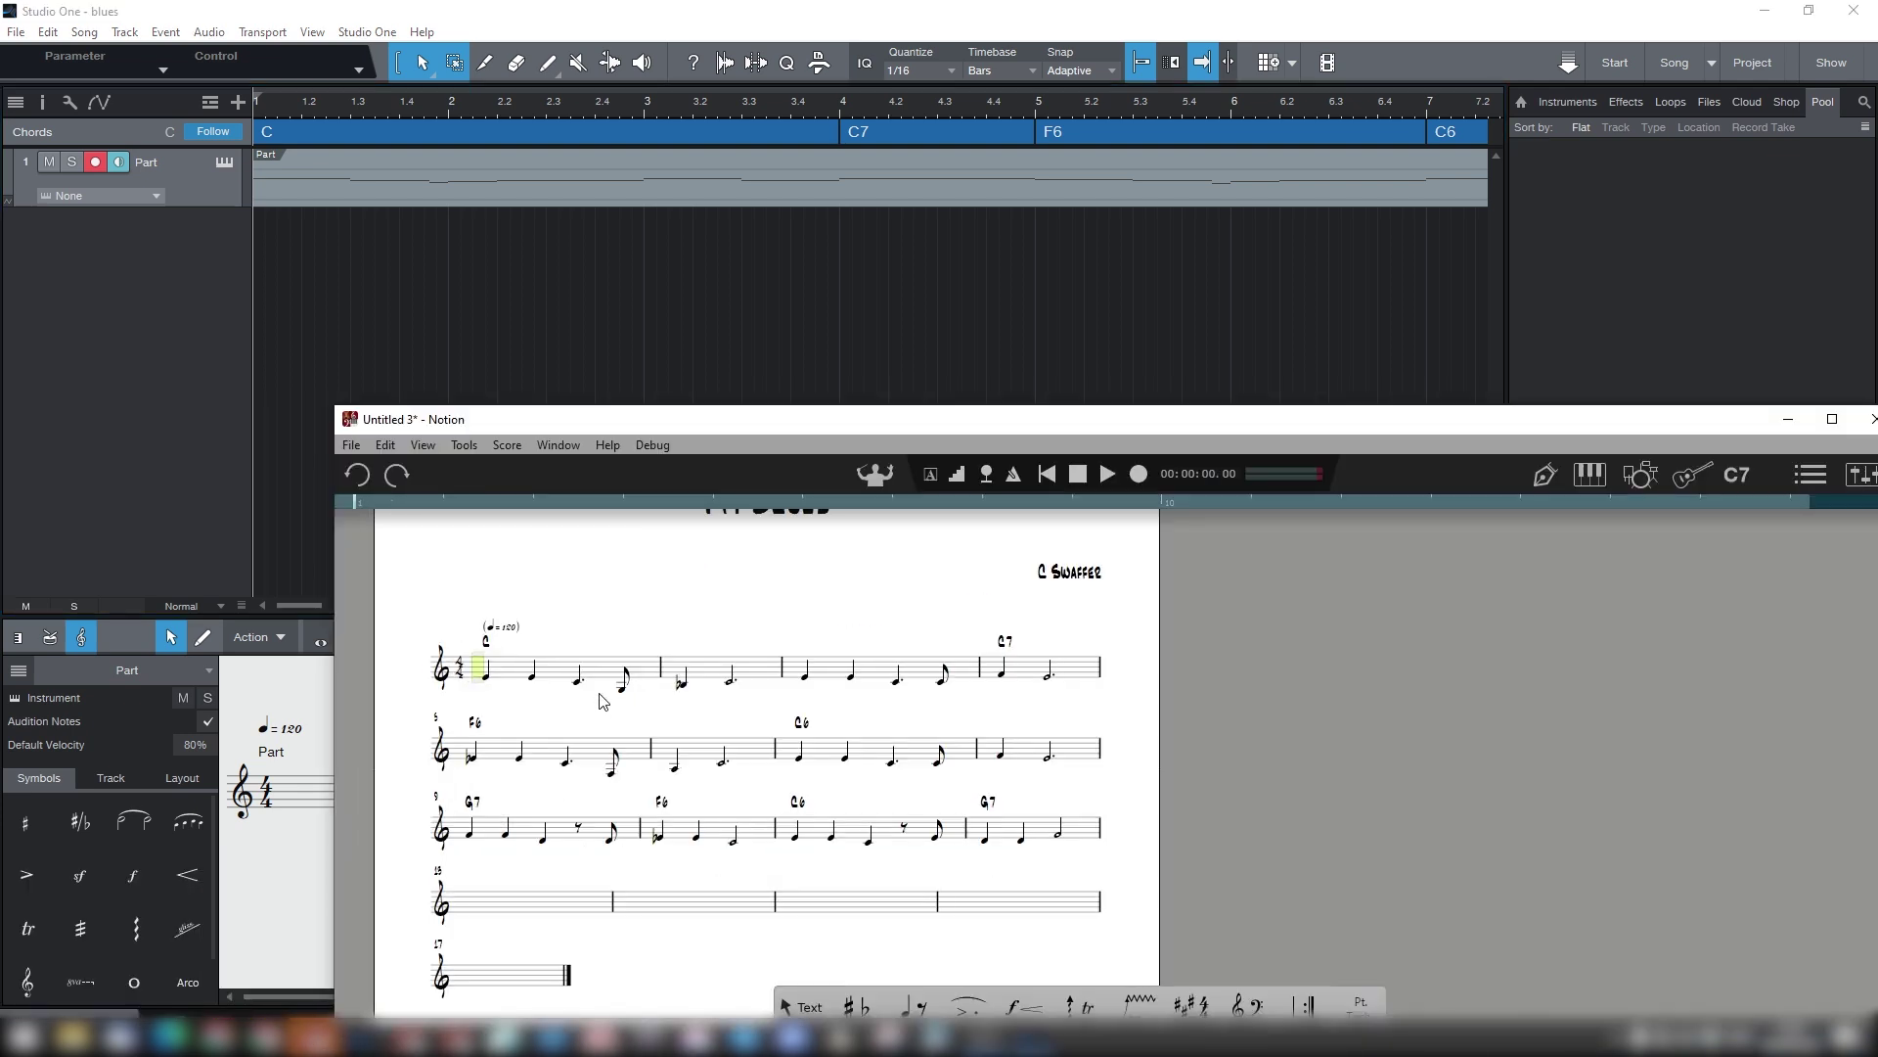
scroll(602, 702, up, 1)
scroll(606, 699, up, 2)
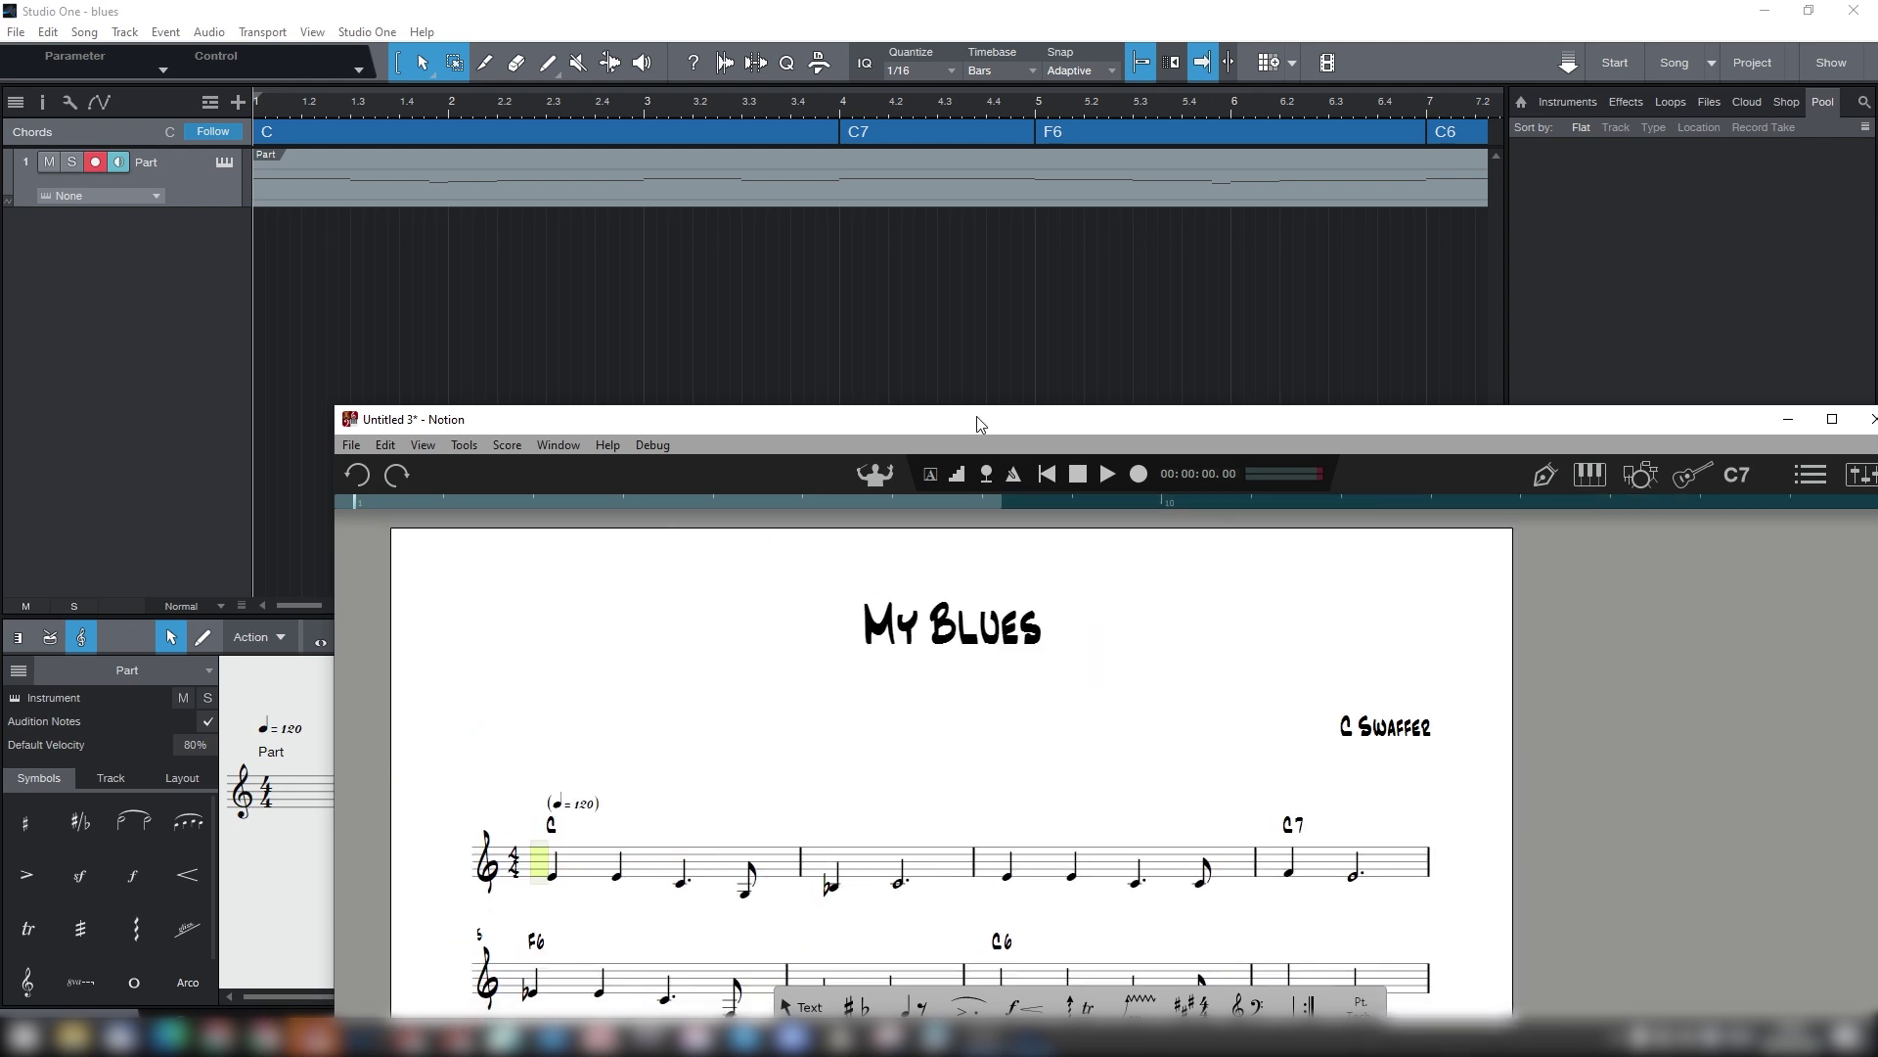
drag(978, 418, 988, 194)
scroll(928, 455, down, 1)
scroll(927, 455, down, 1)
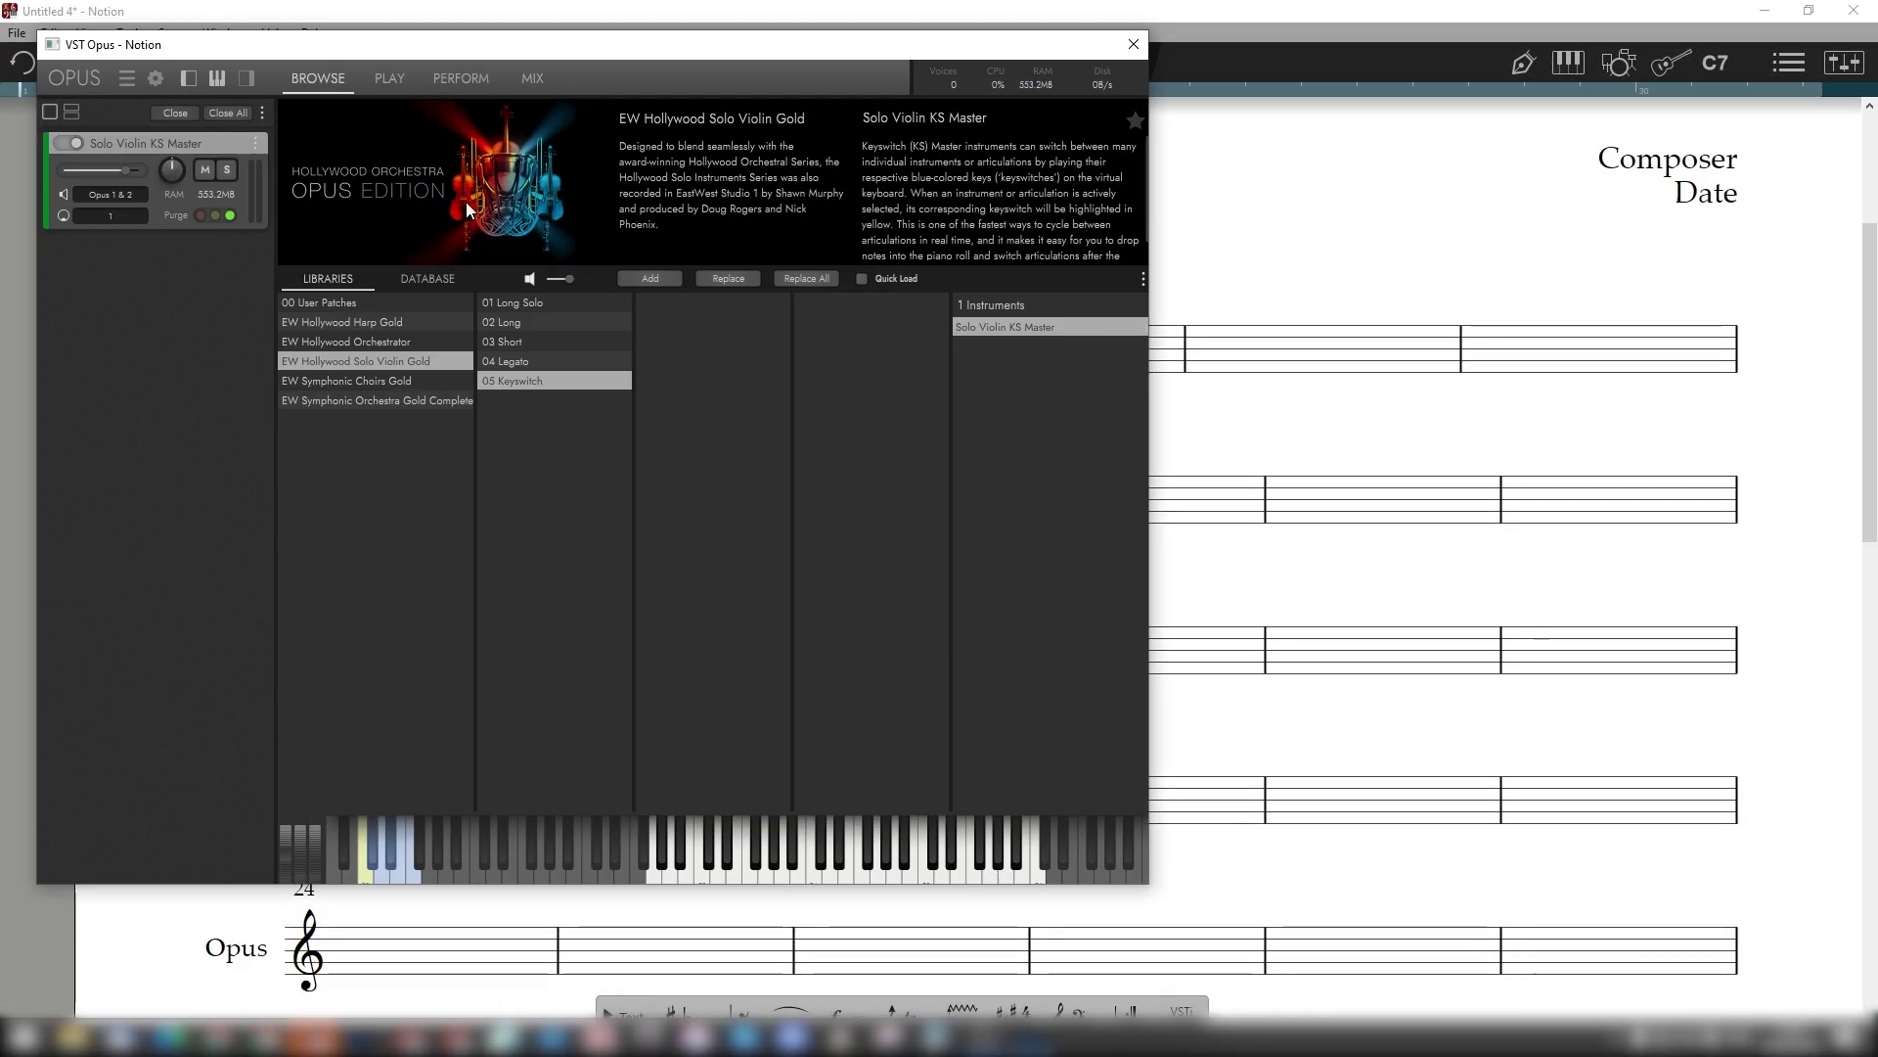
Step: Check the Solo Violin player in Opus, then send the score to Studio One as MIDI
click(389, 80)
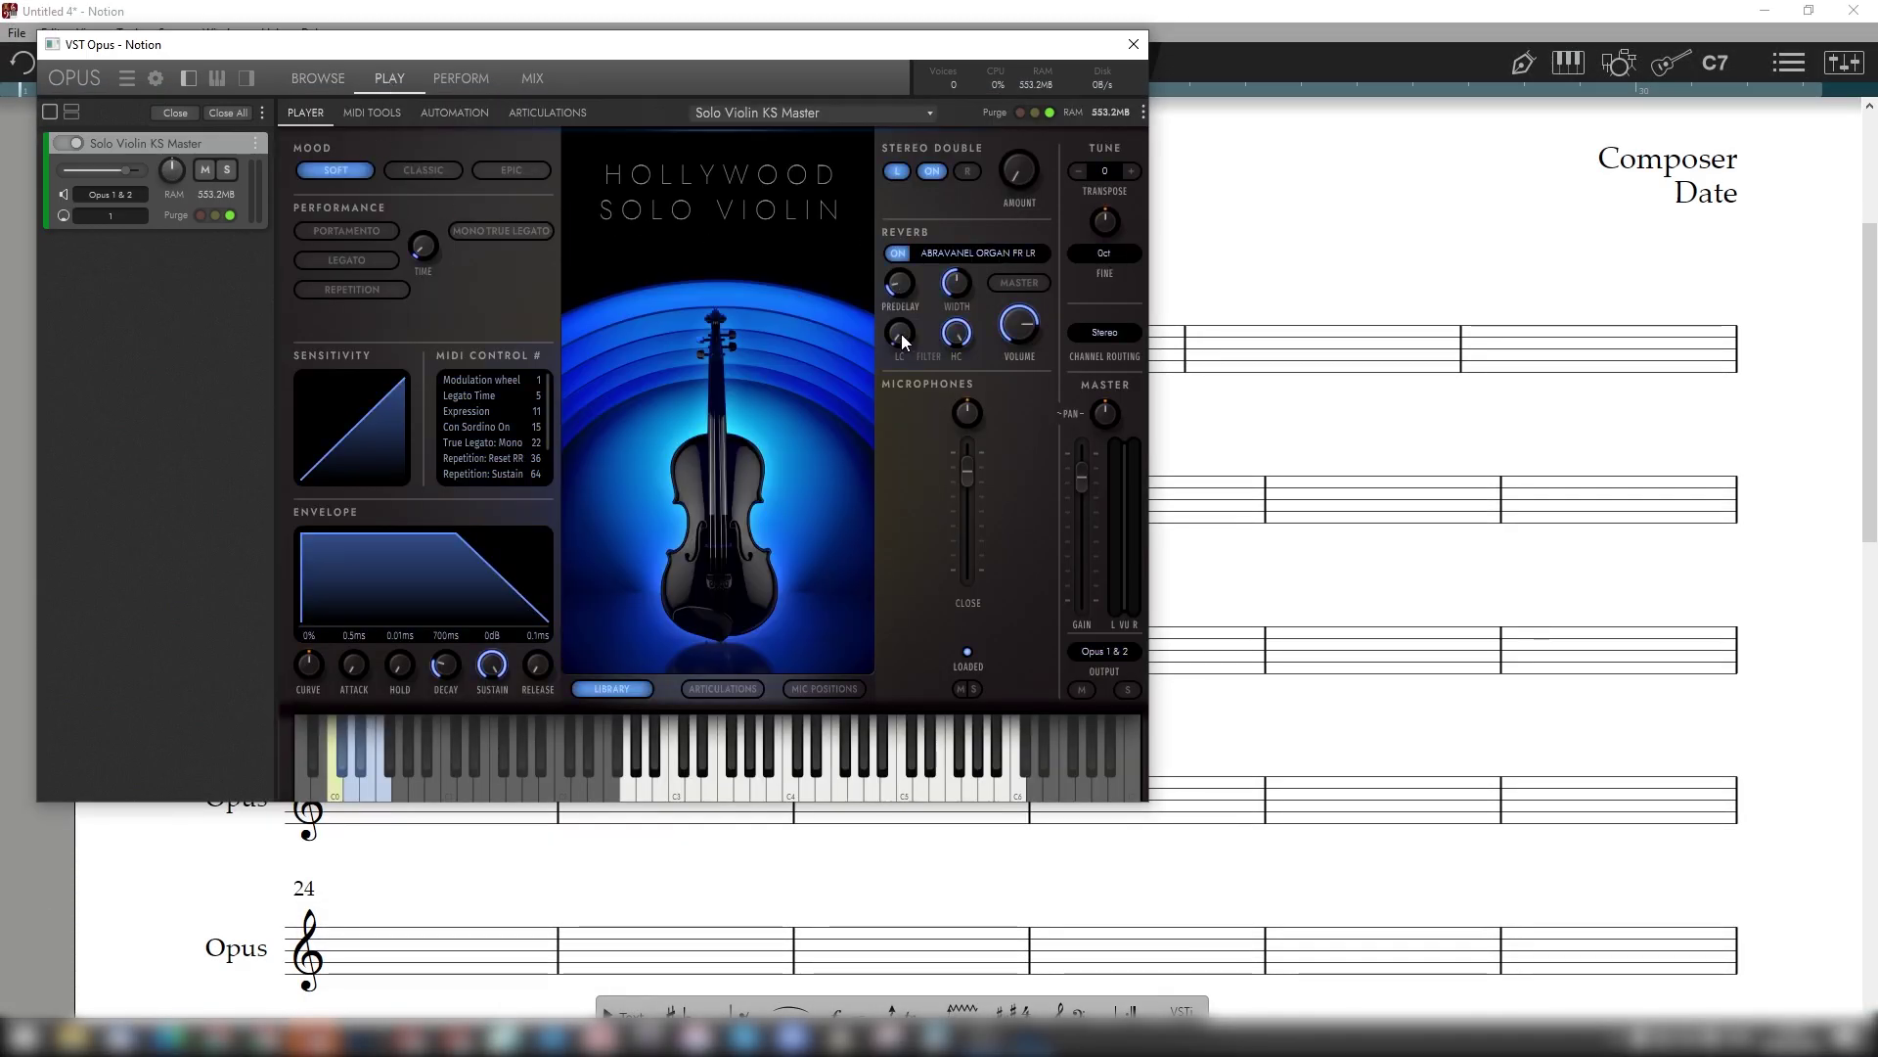
click(1133, 45)
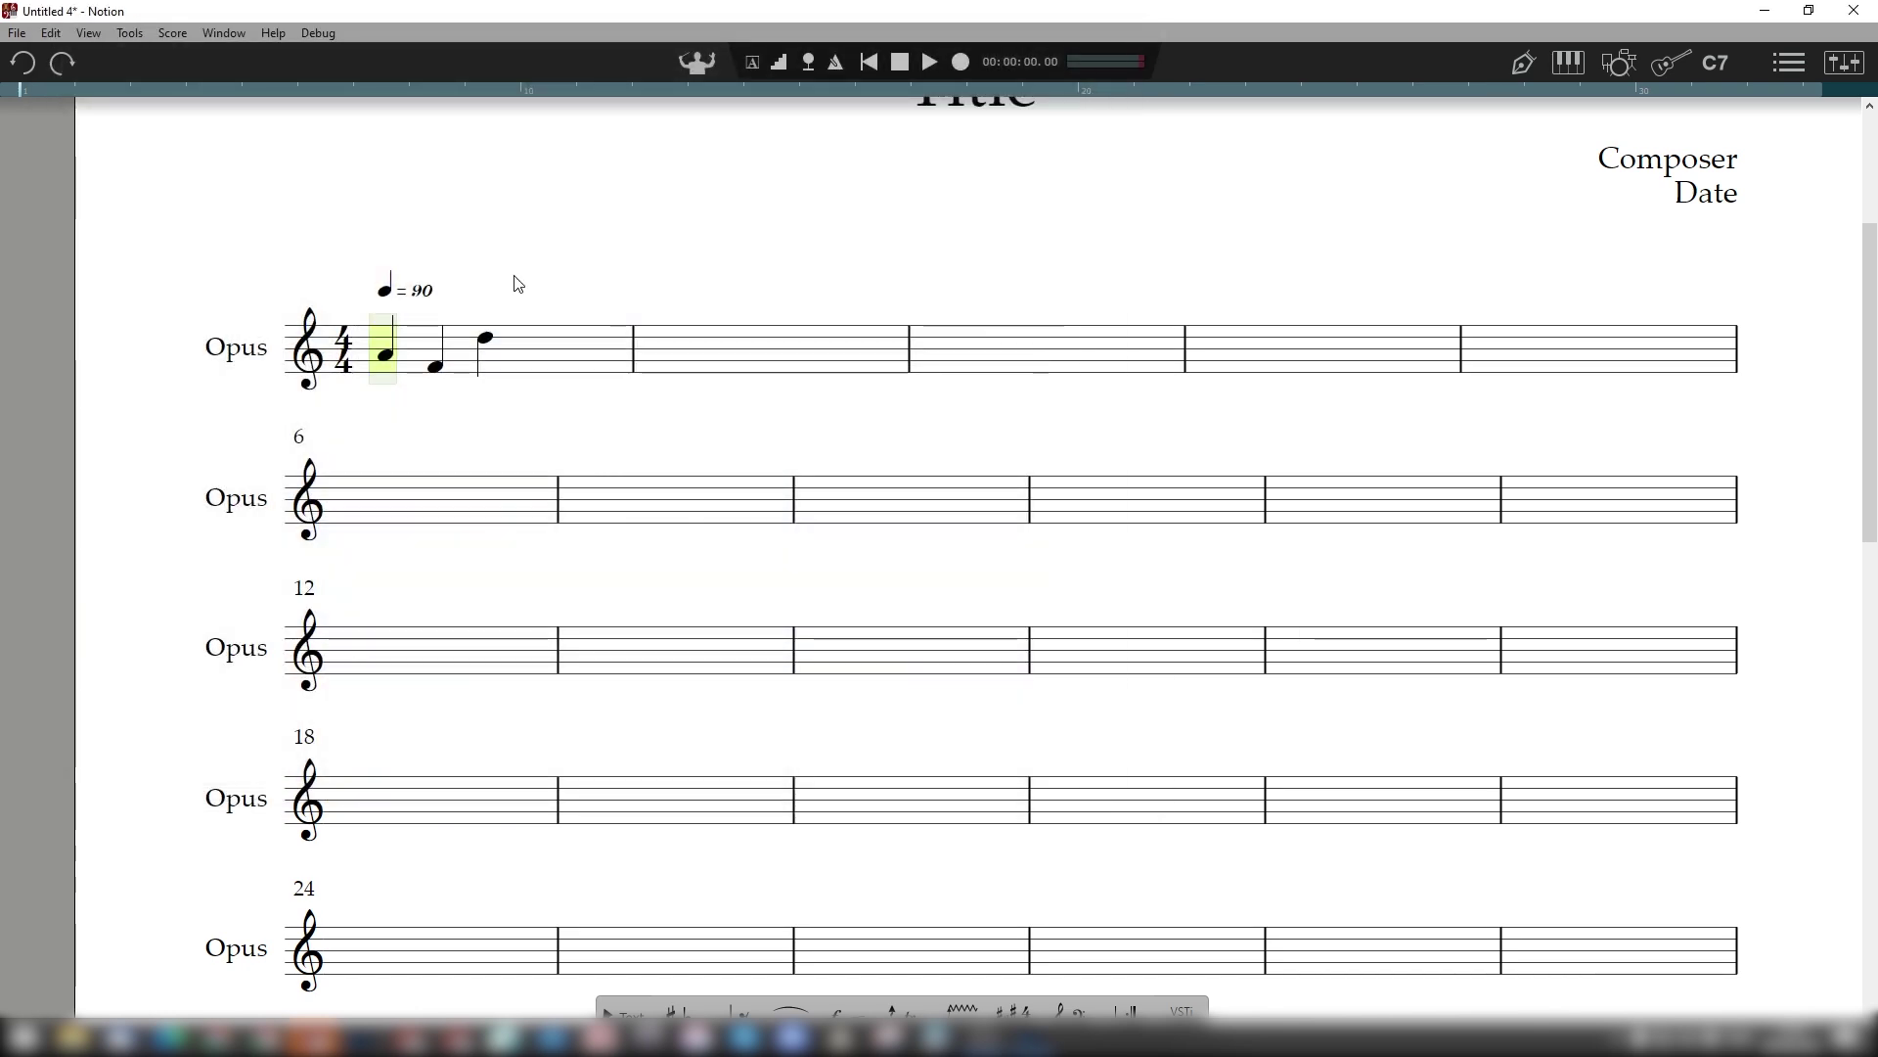
click(17, 32)
click(137, 358)
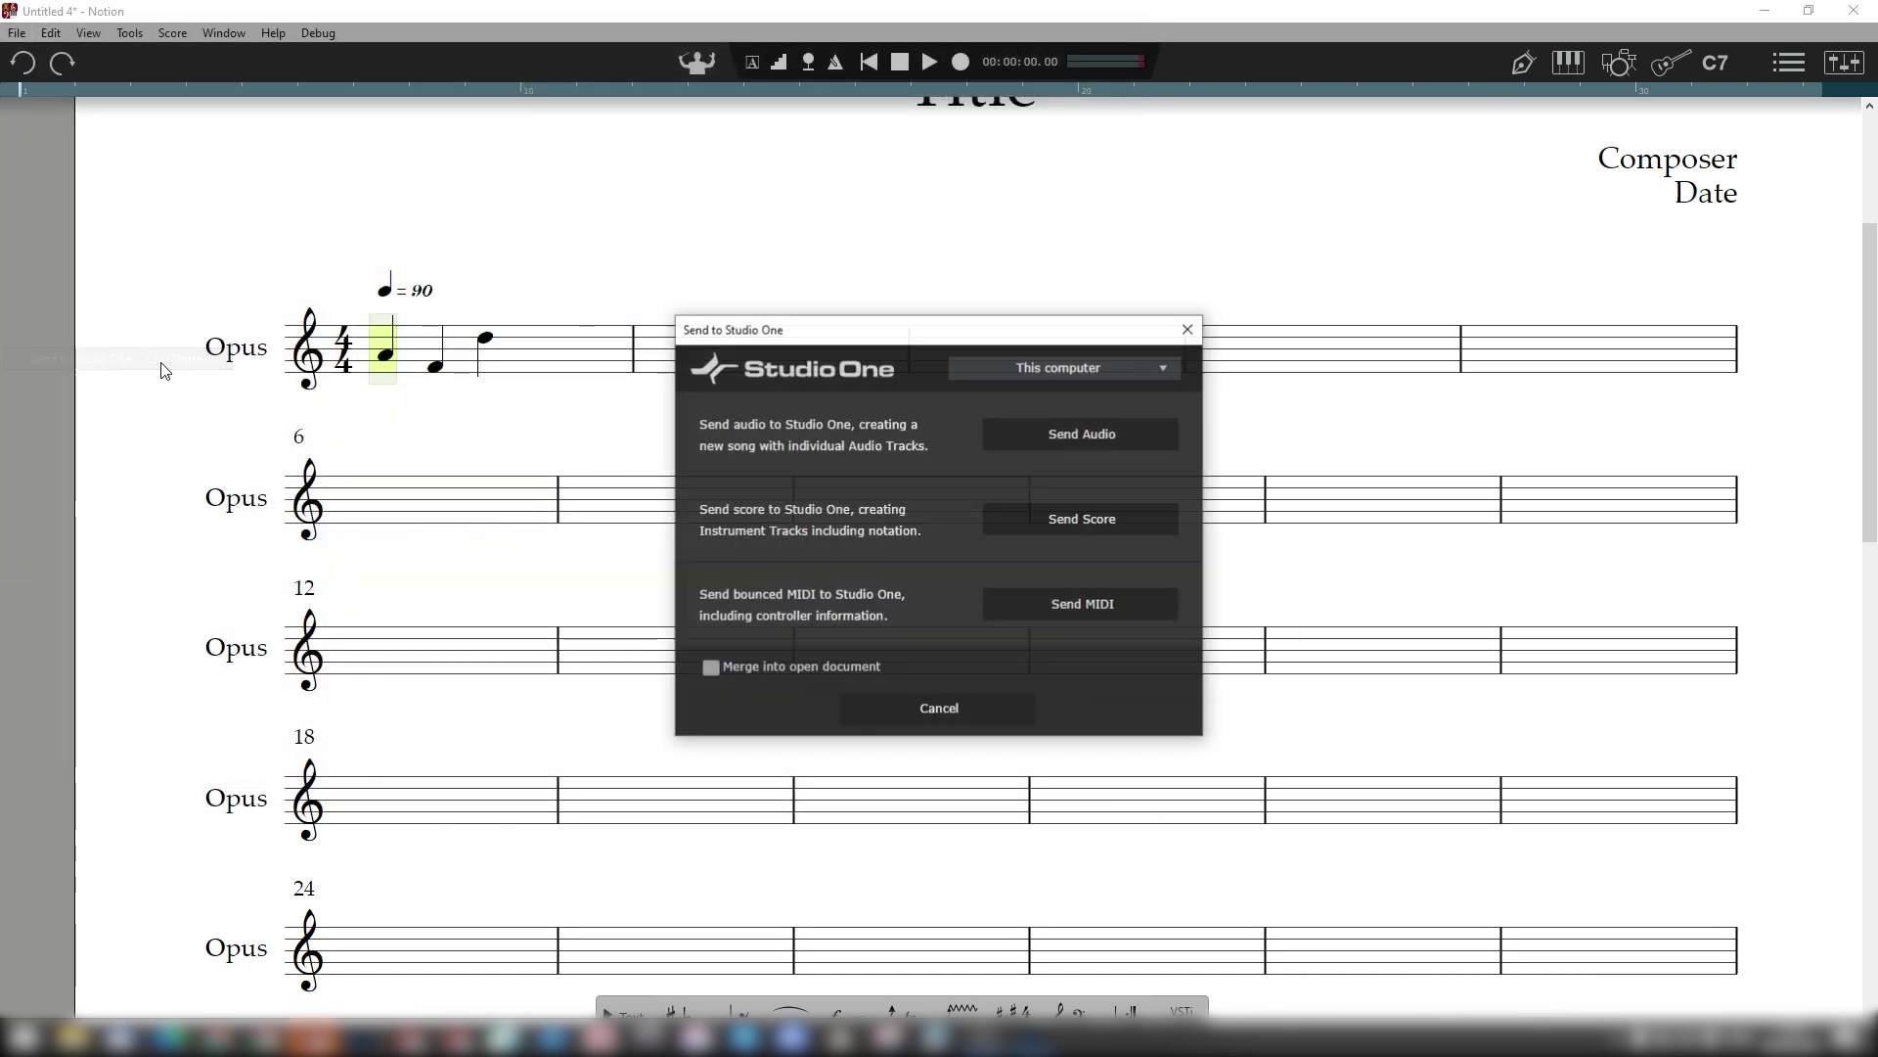
click(1080, 602)
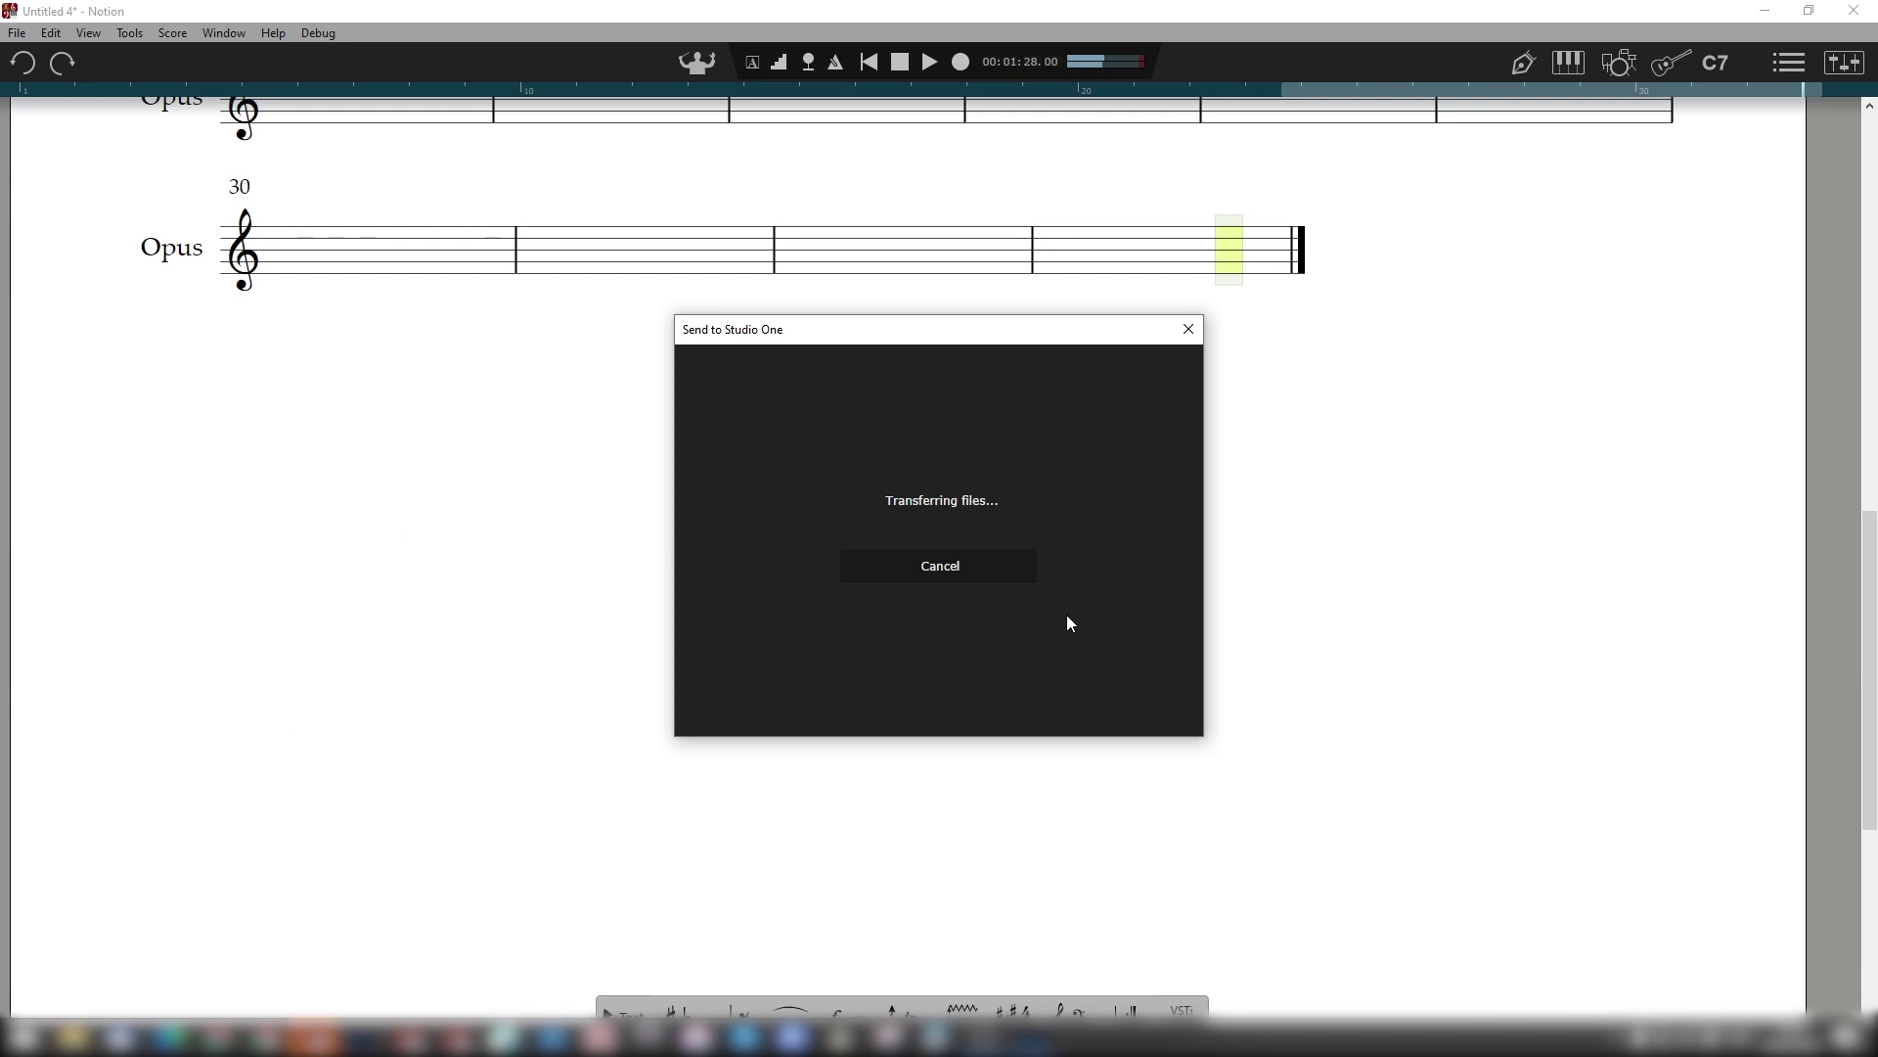
mouse_move(1076, 1010)
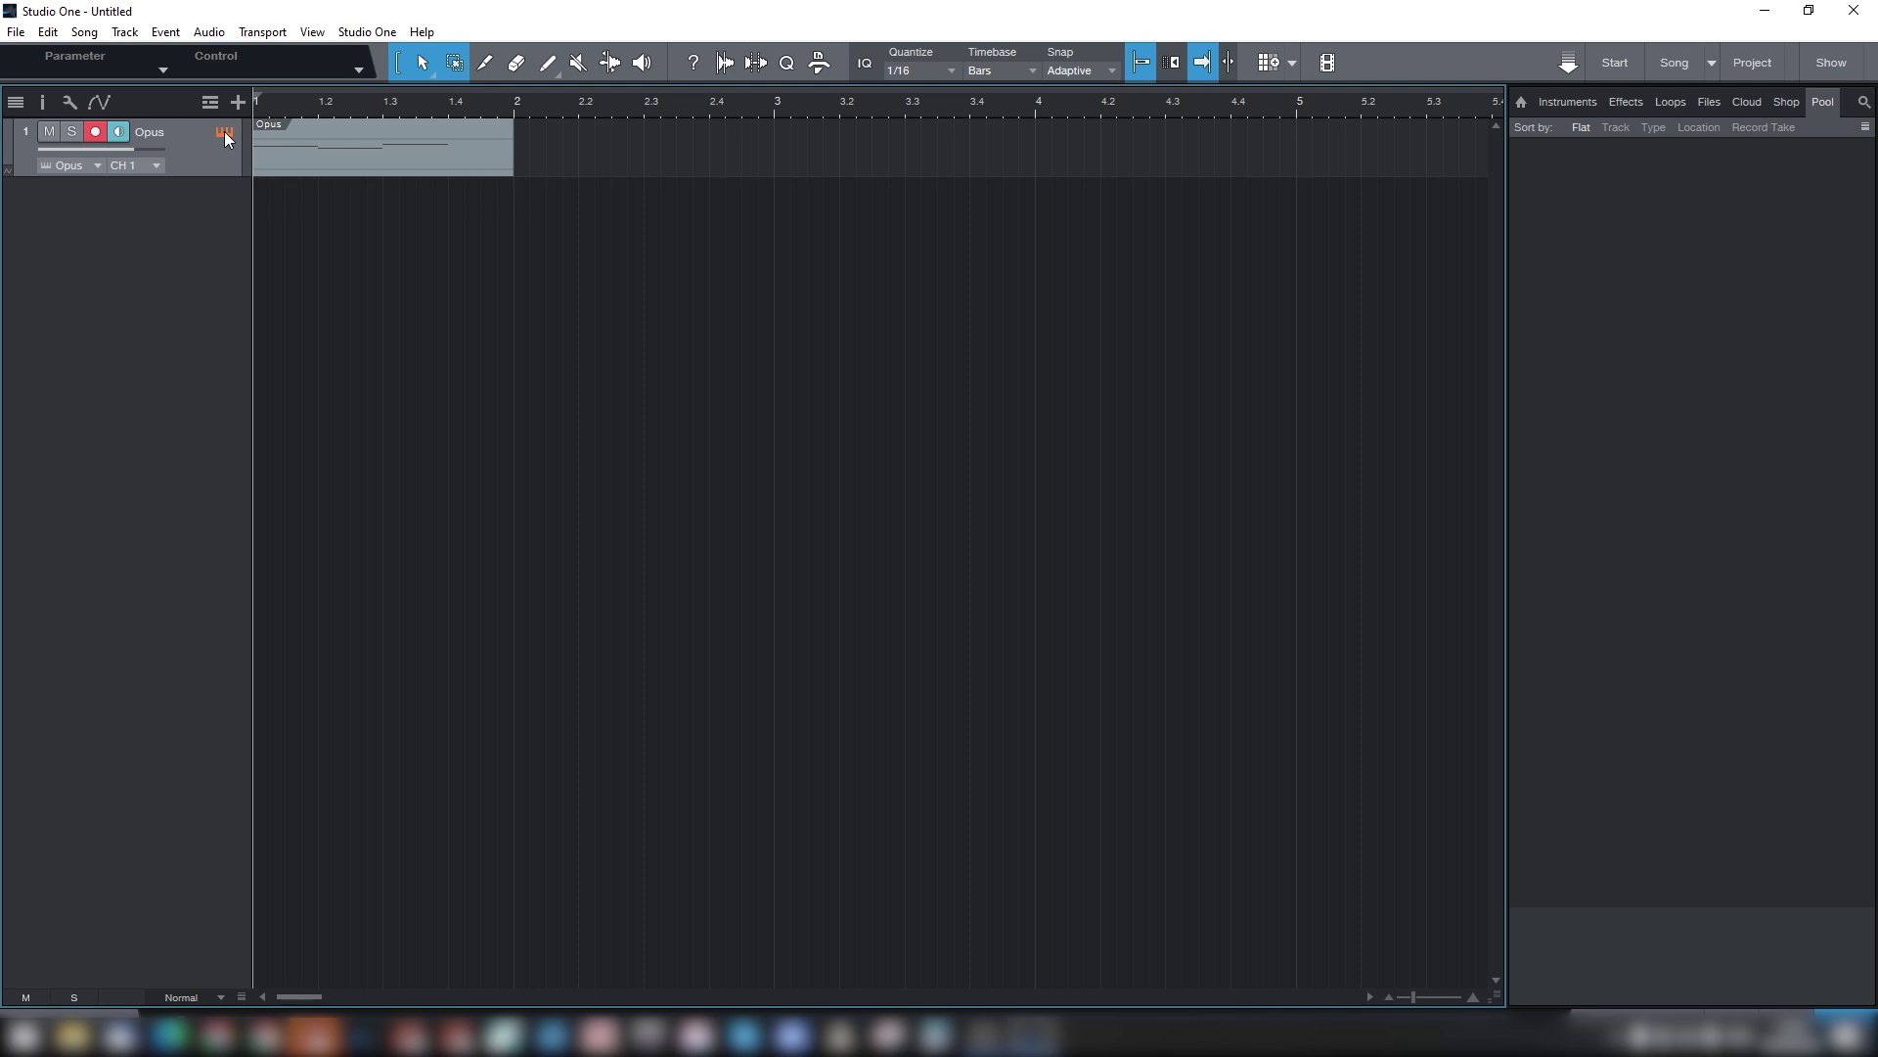
click(225, 133)
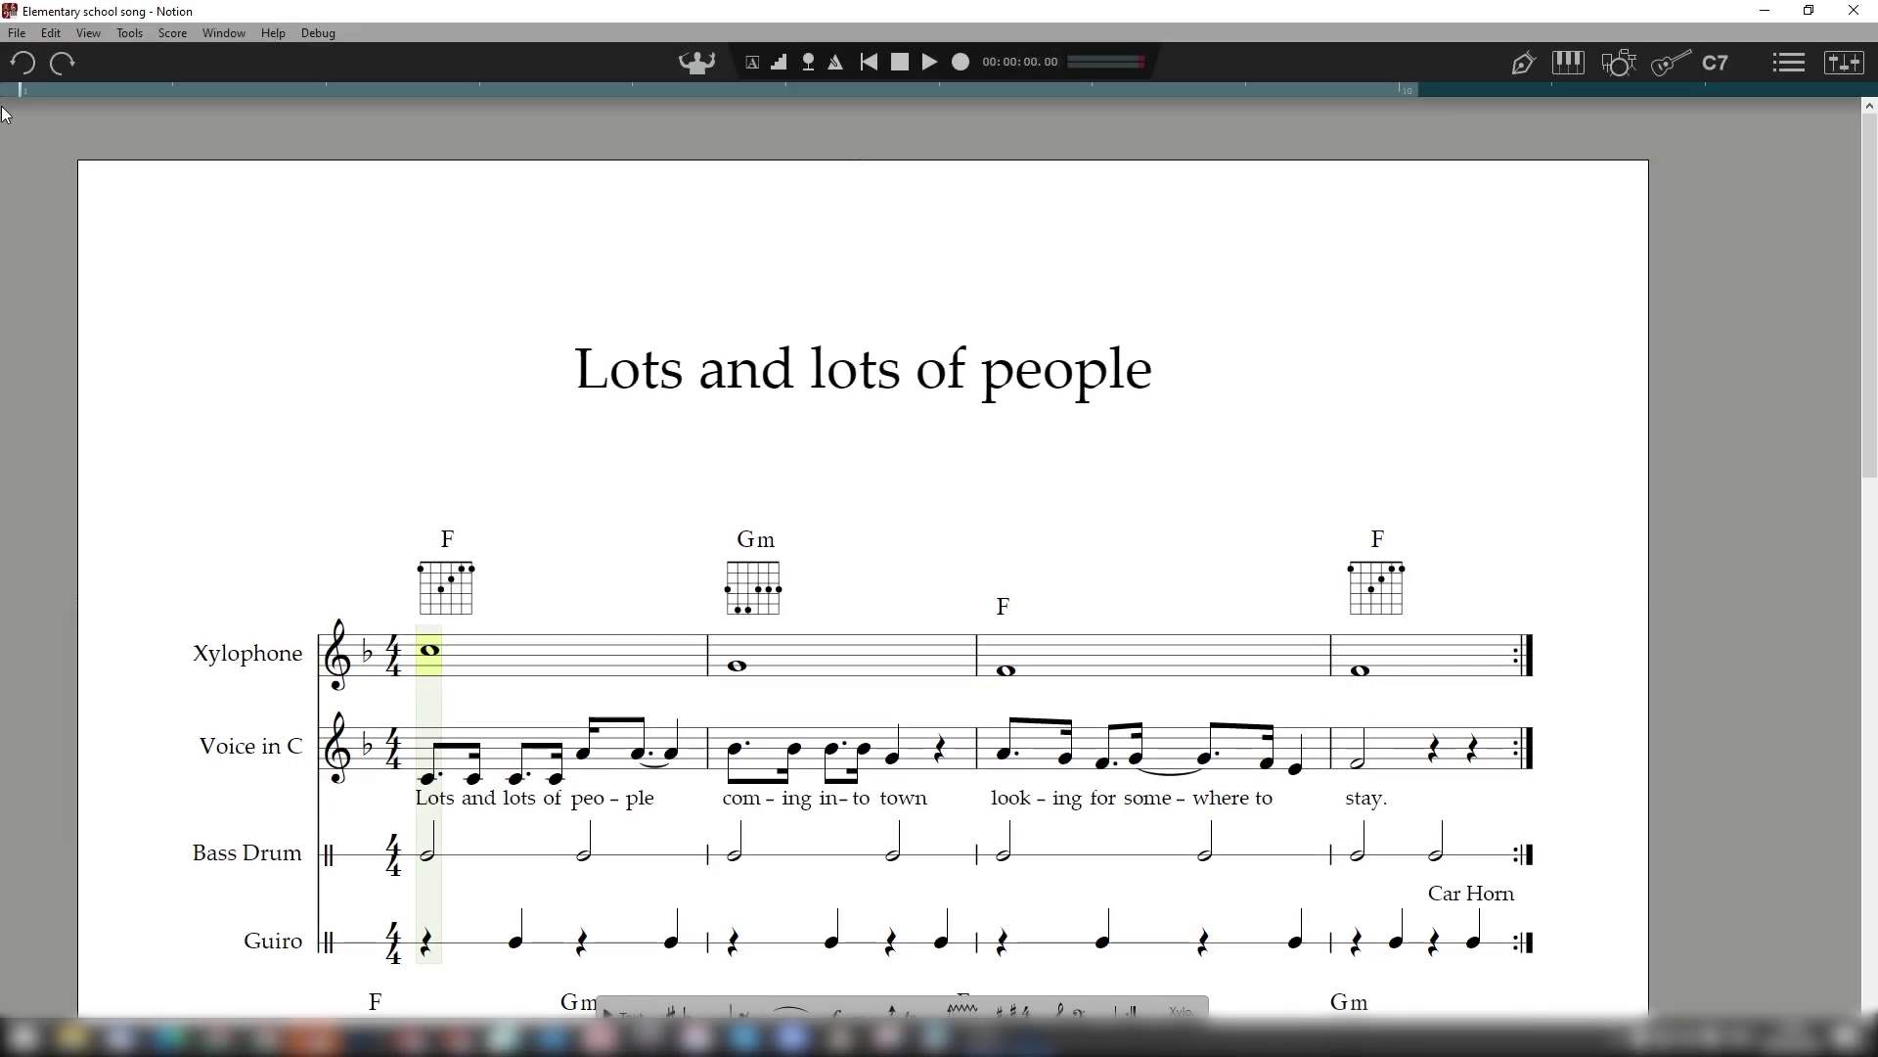
click(17, 32)
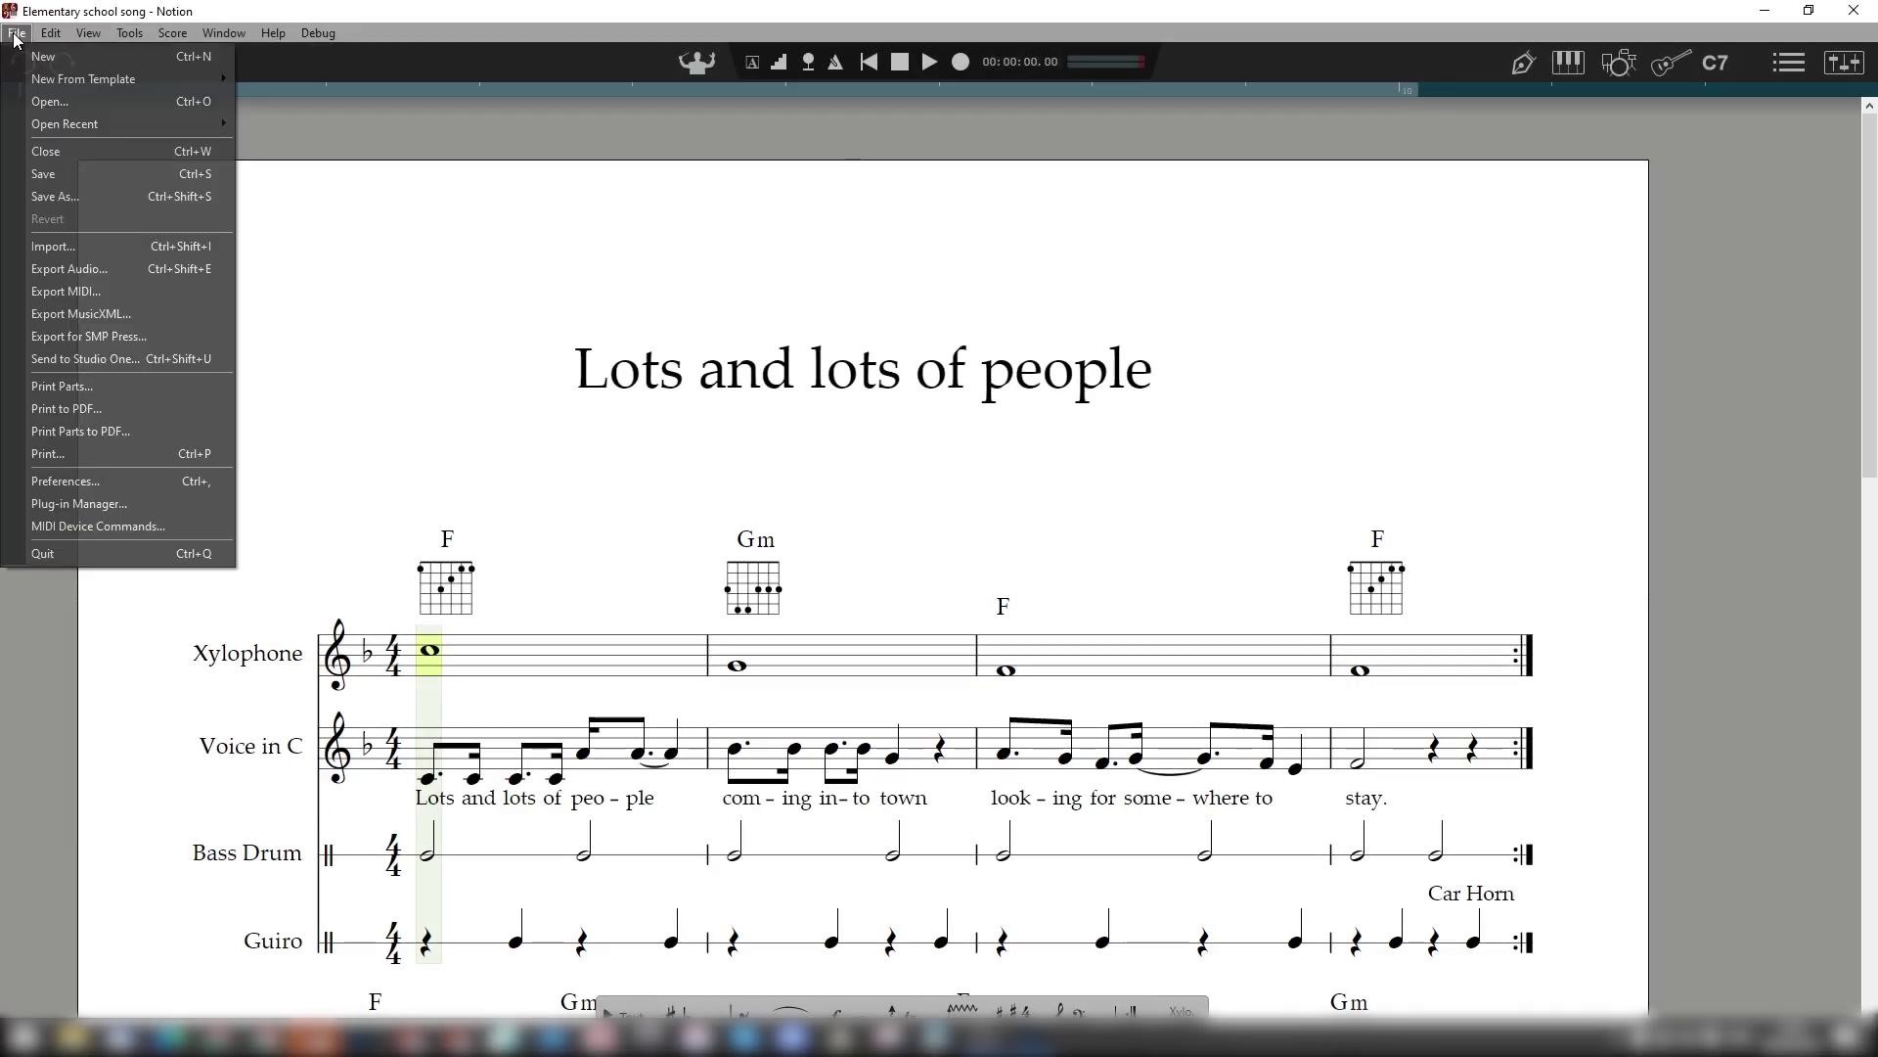
click(113, 266)
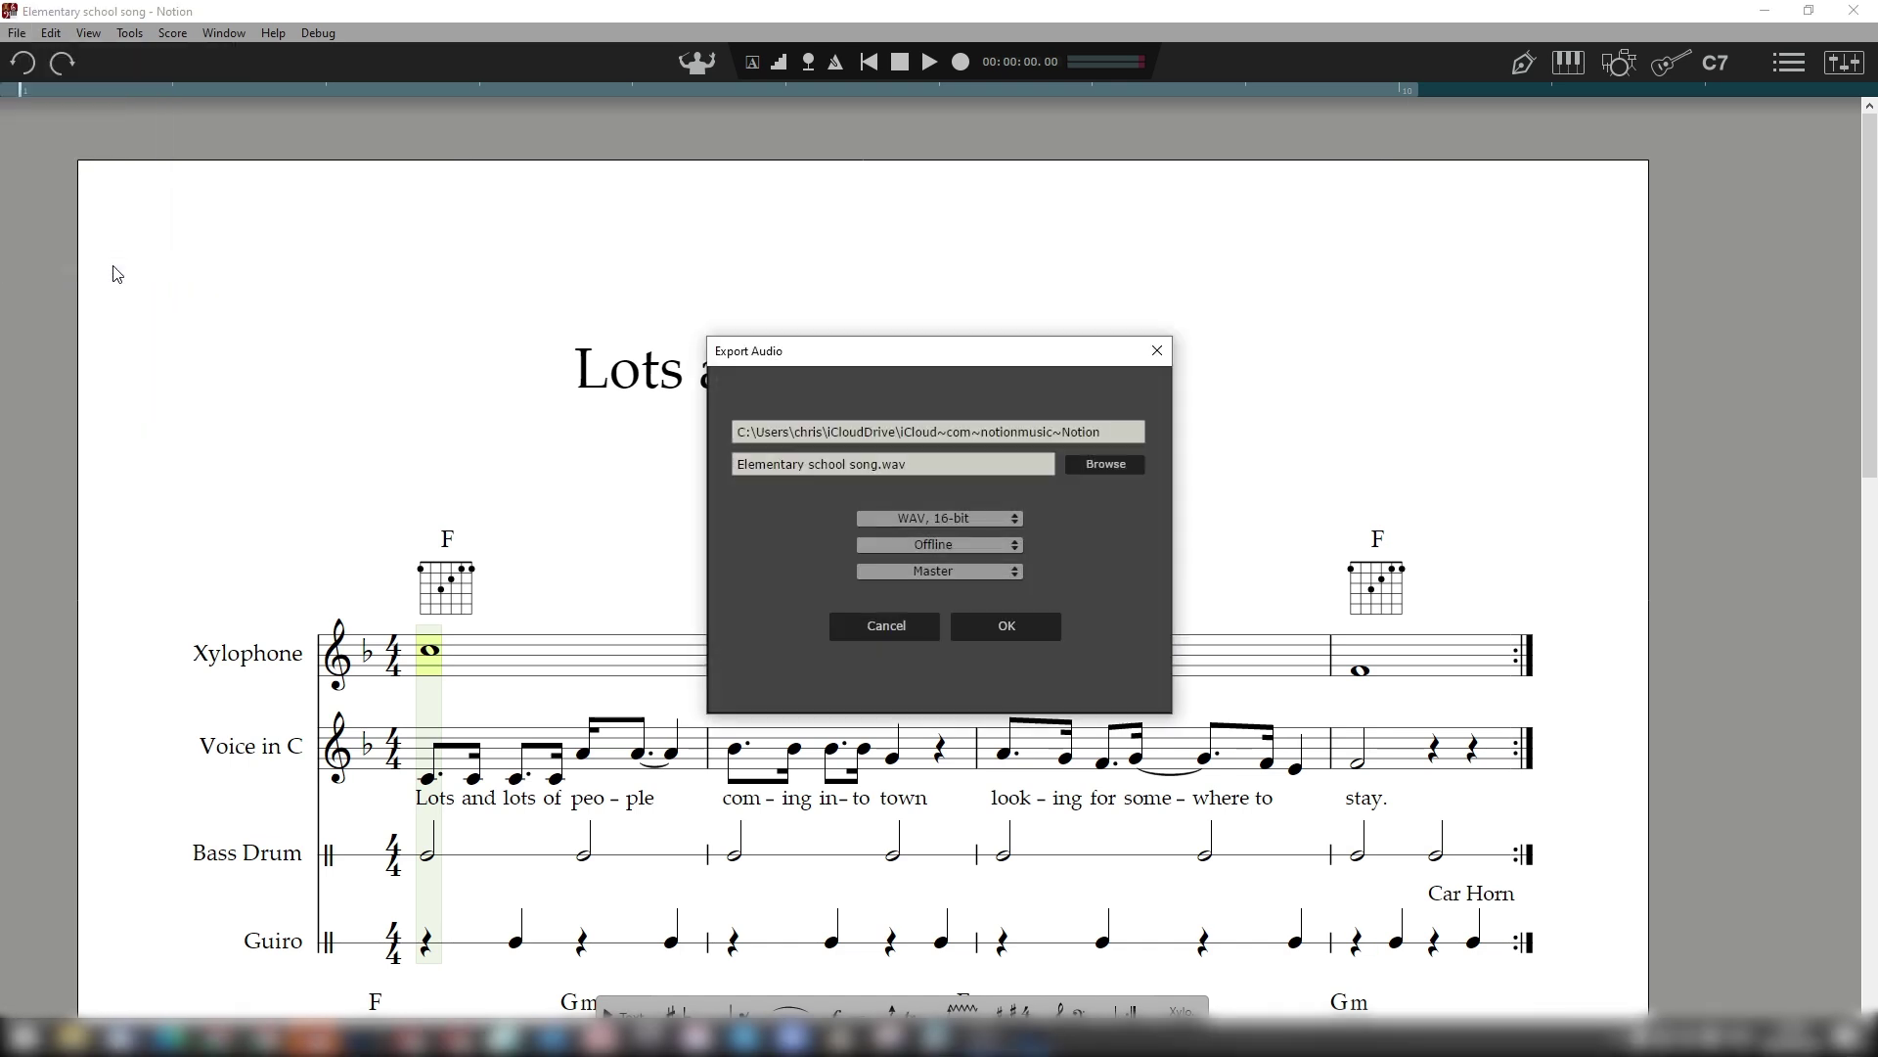
click(988, 518)
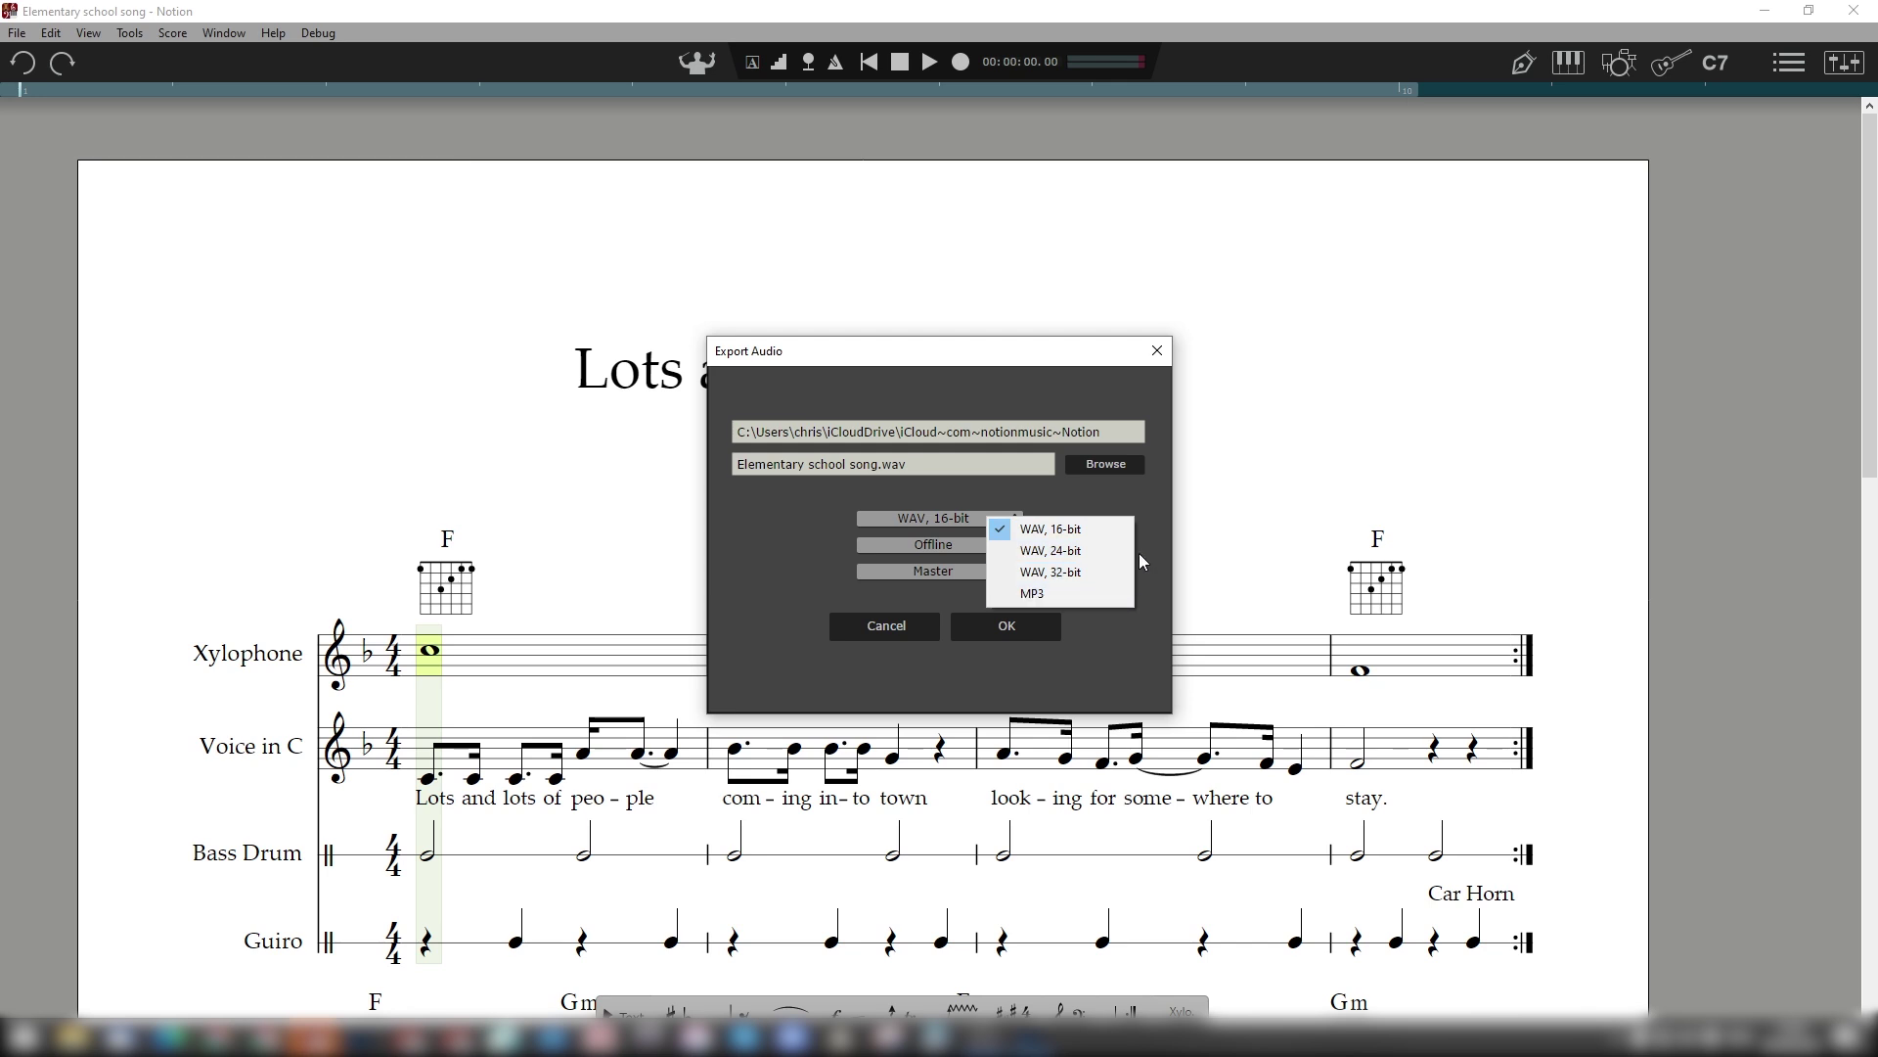
click(1009, 570)
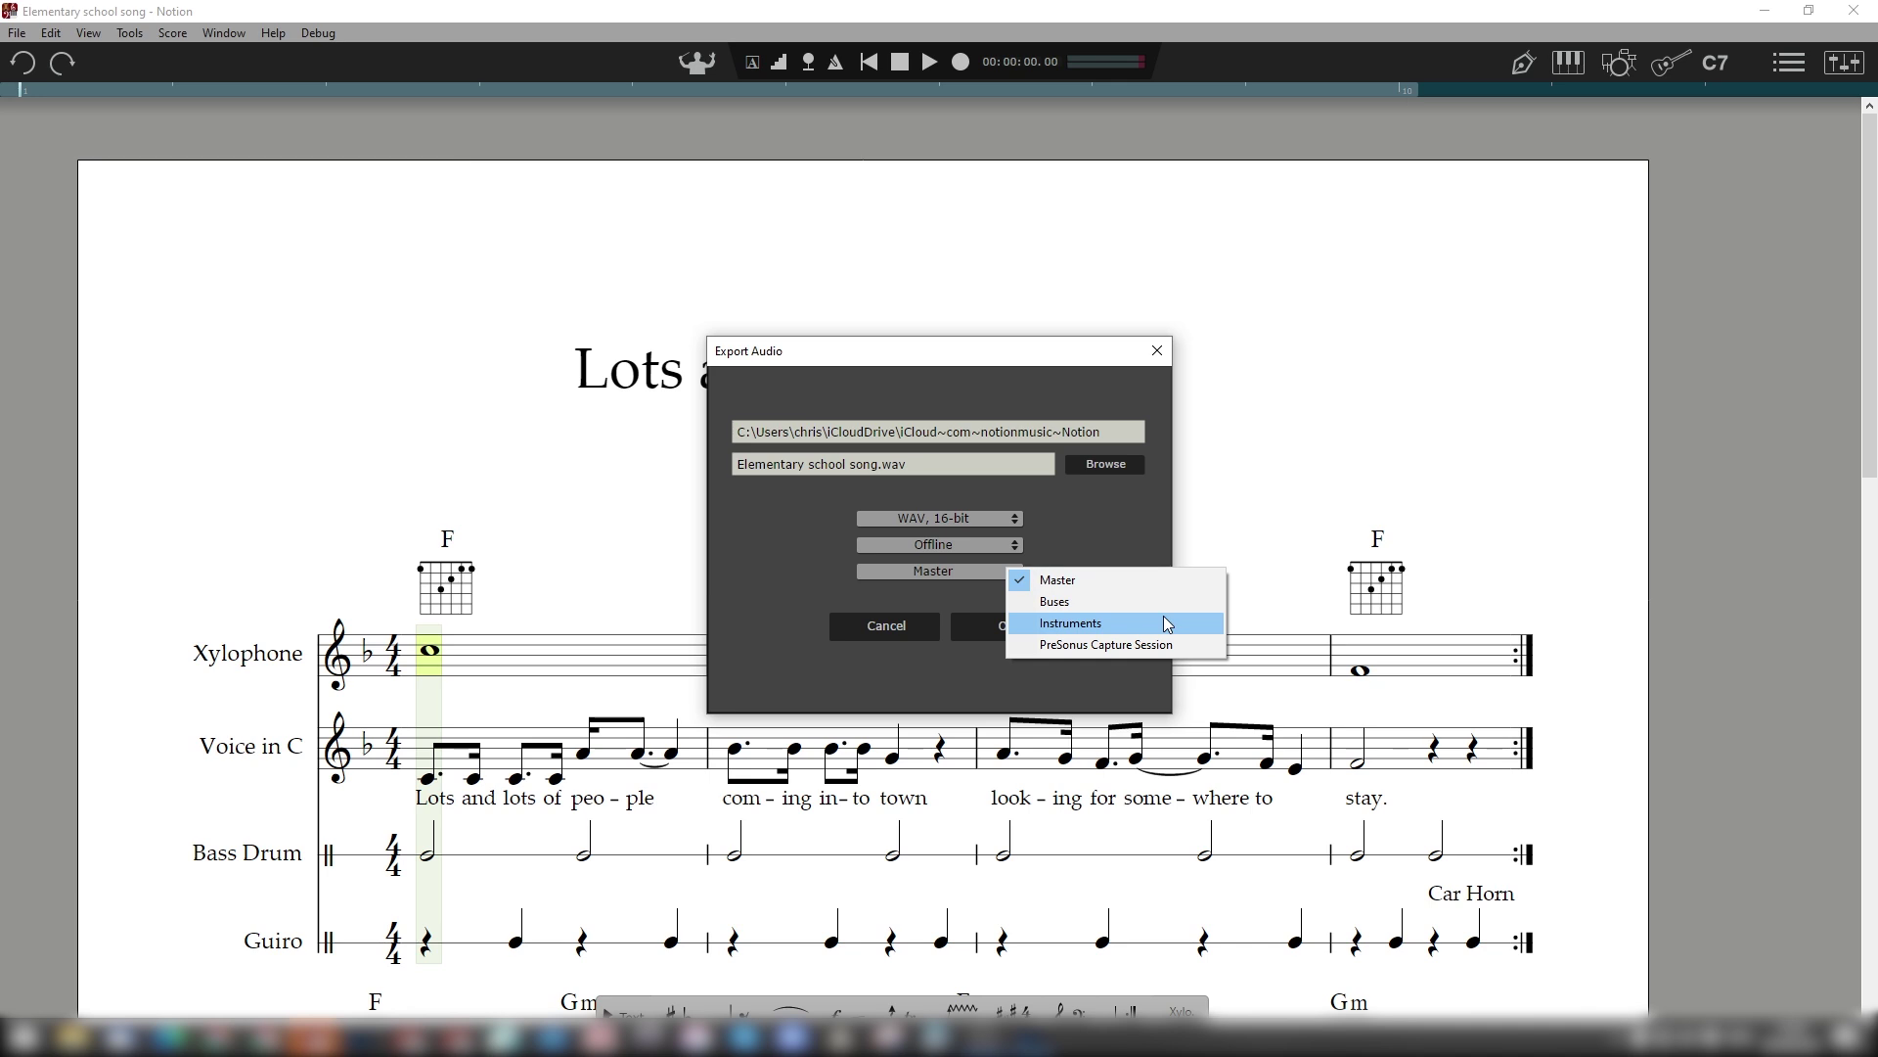
click(1108, 541)
click(886, 626)
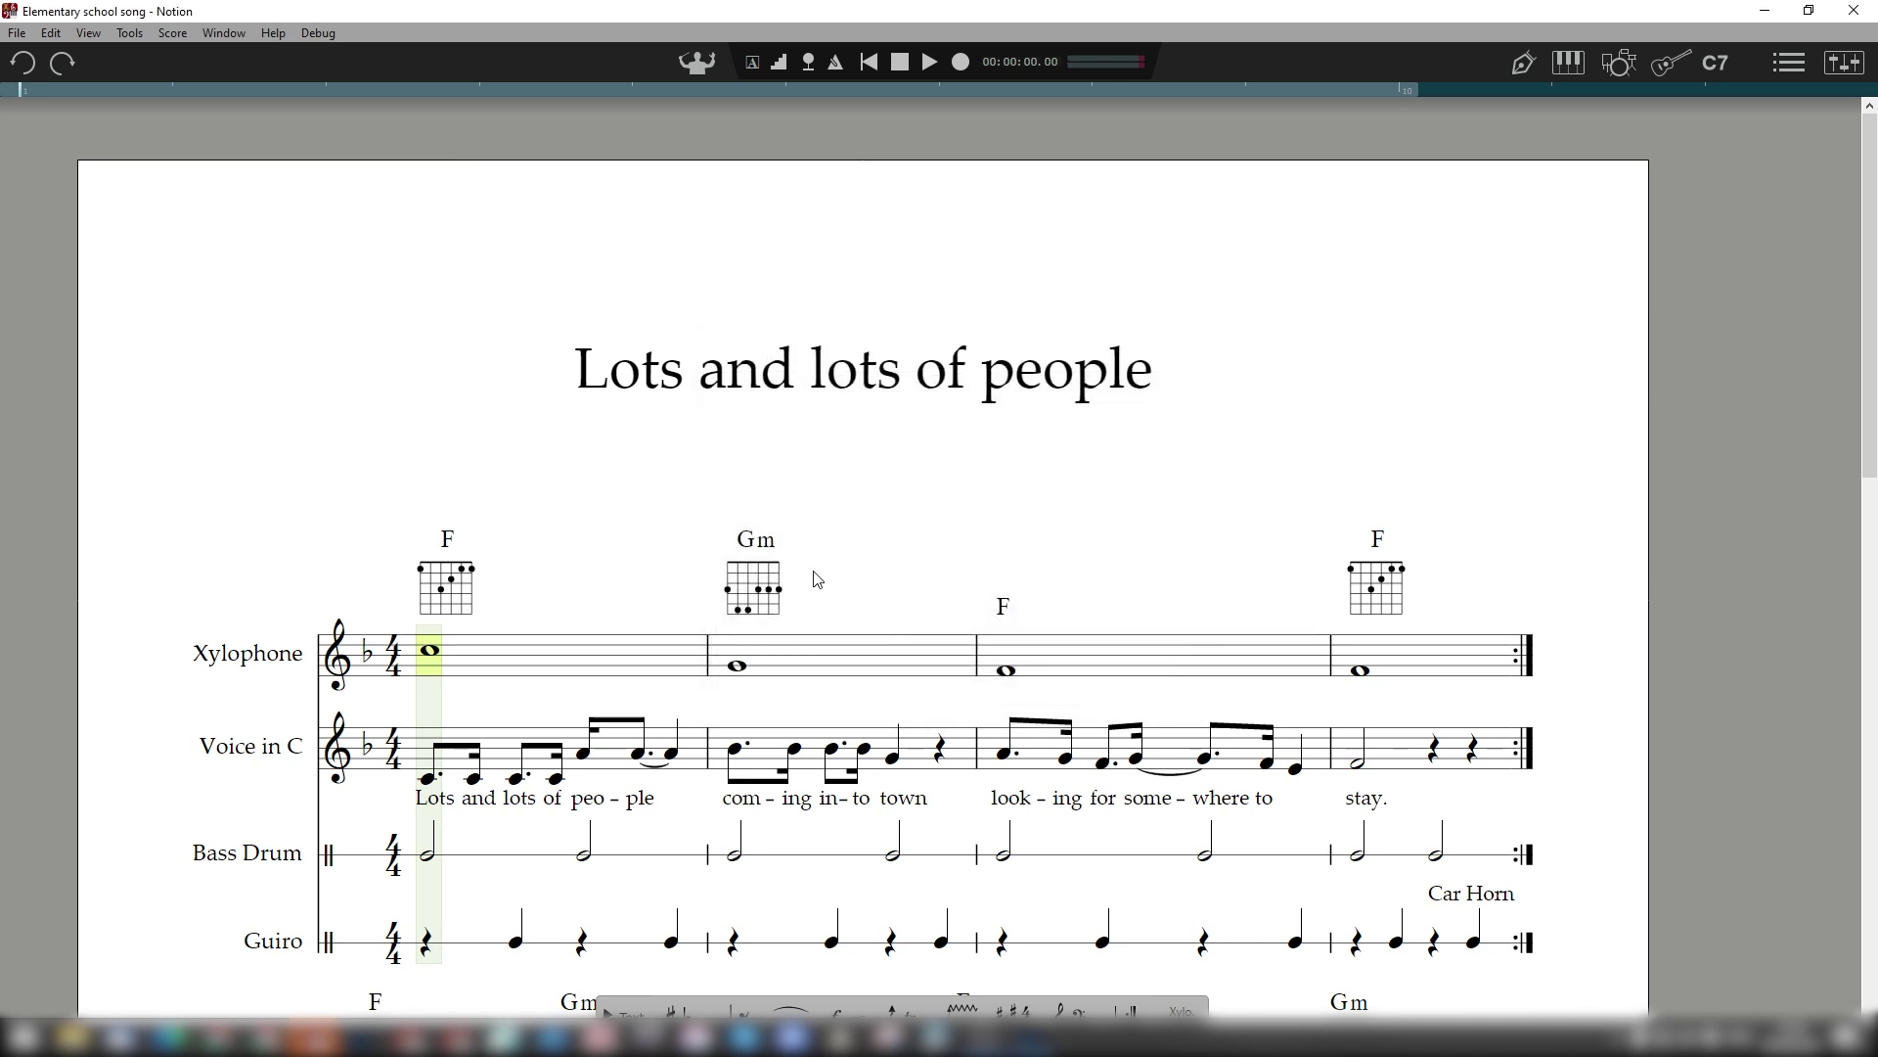
Step: Export 'Elementary school song' for SMP Press as PDF and MP3, then open the PDF
click(16, 32)
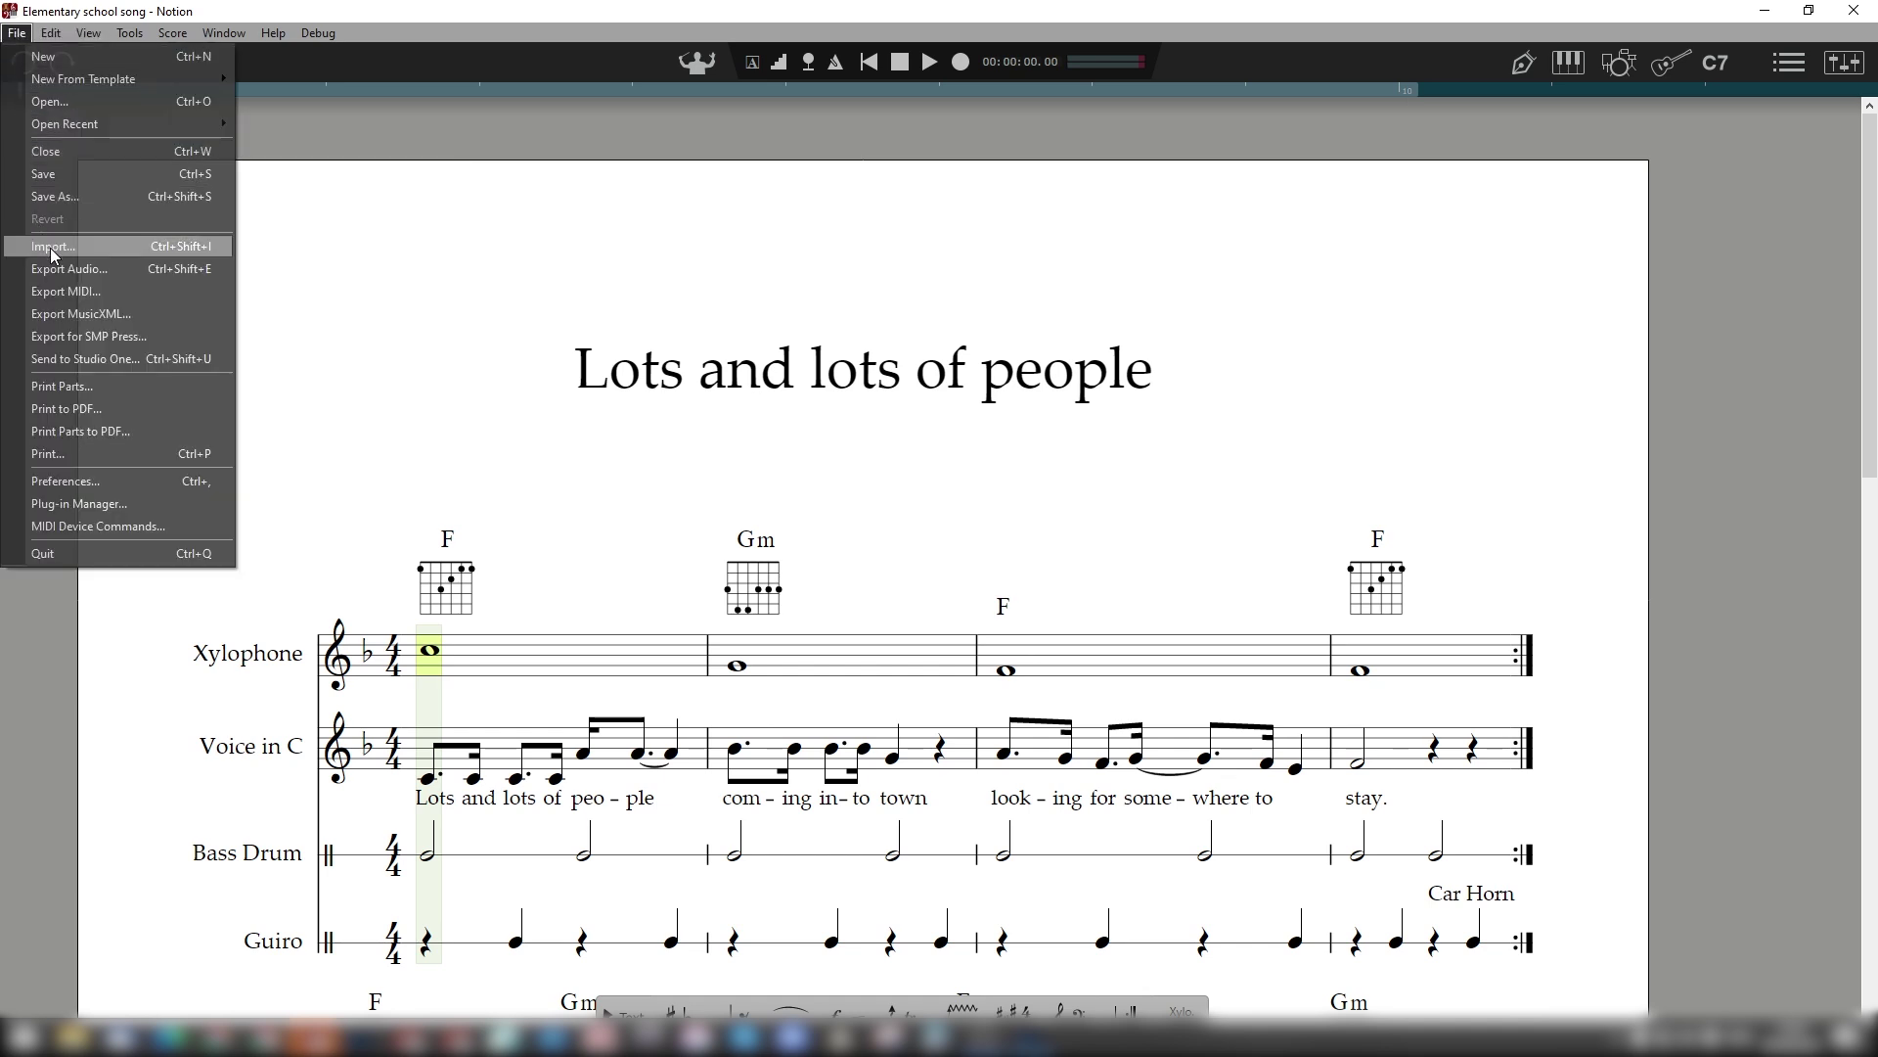
click(178, 339)
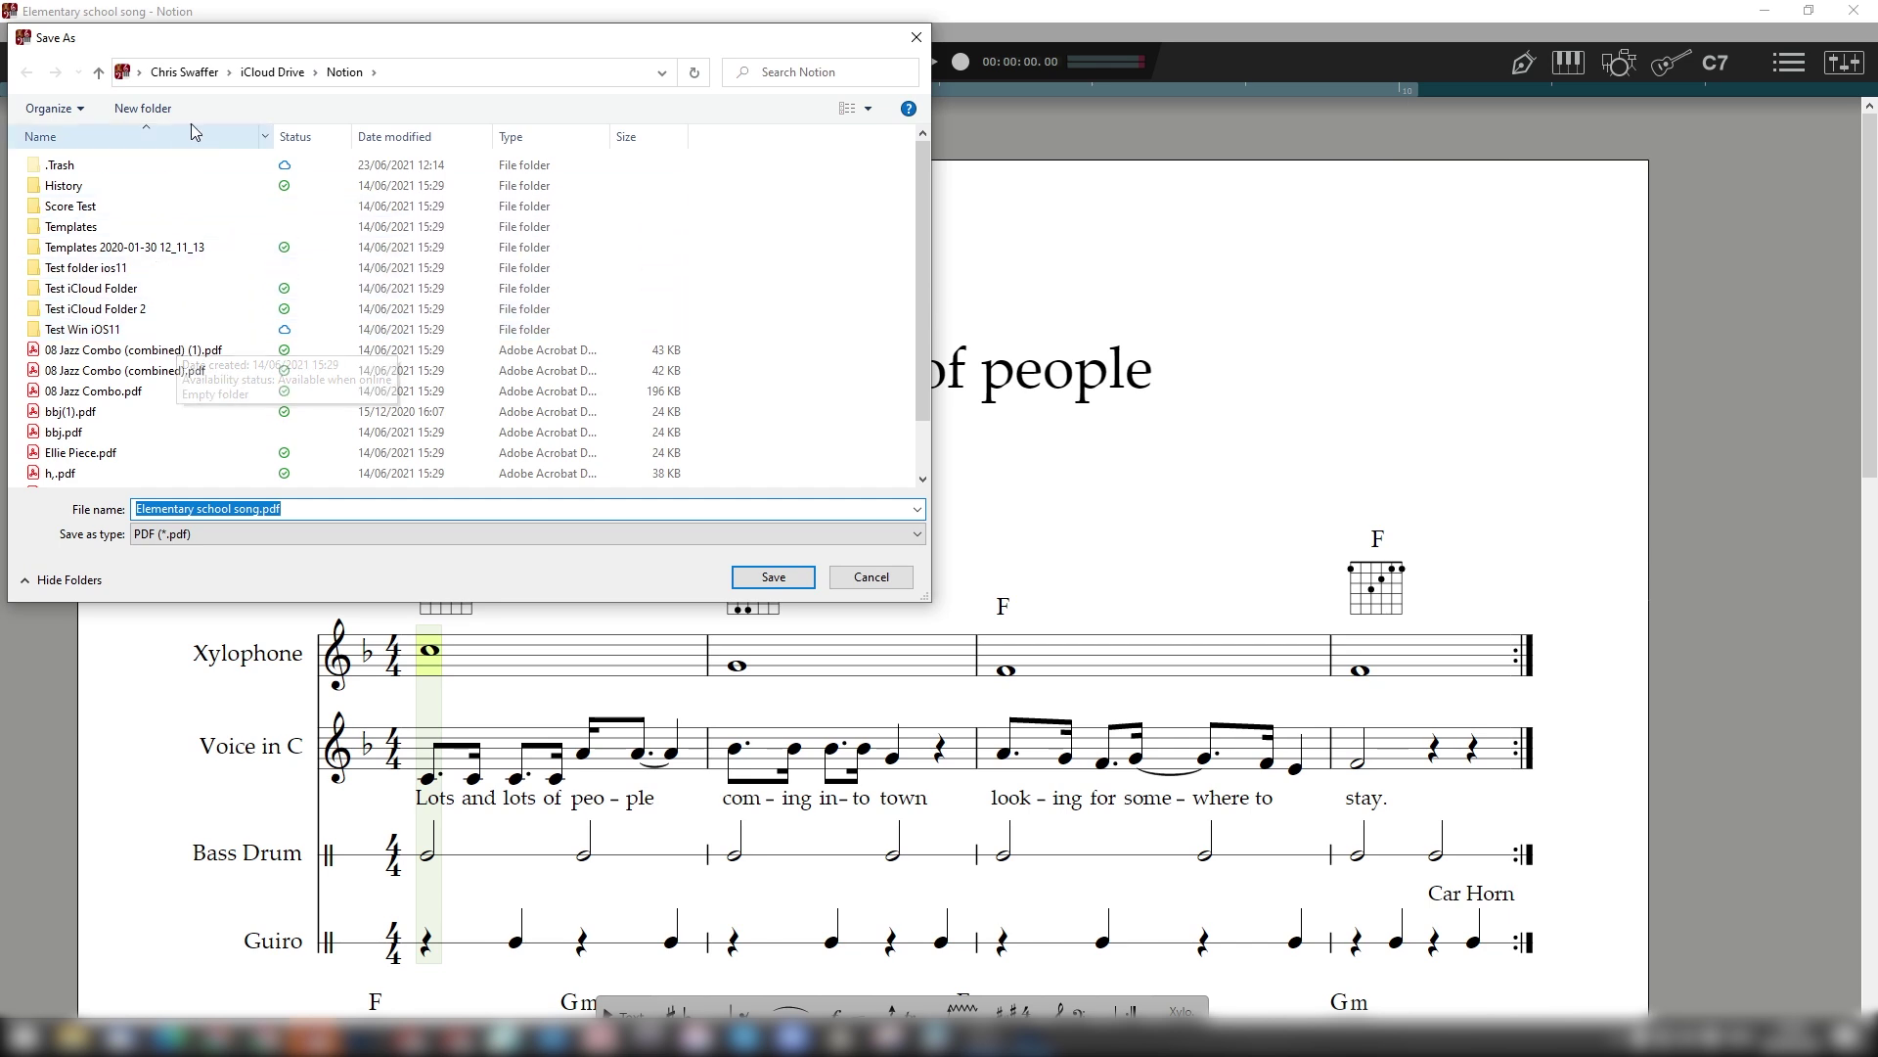
click(771, 577)
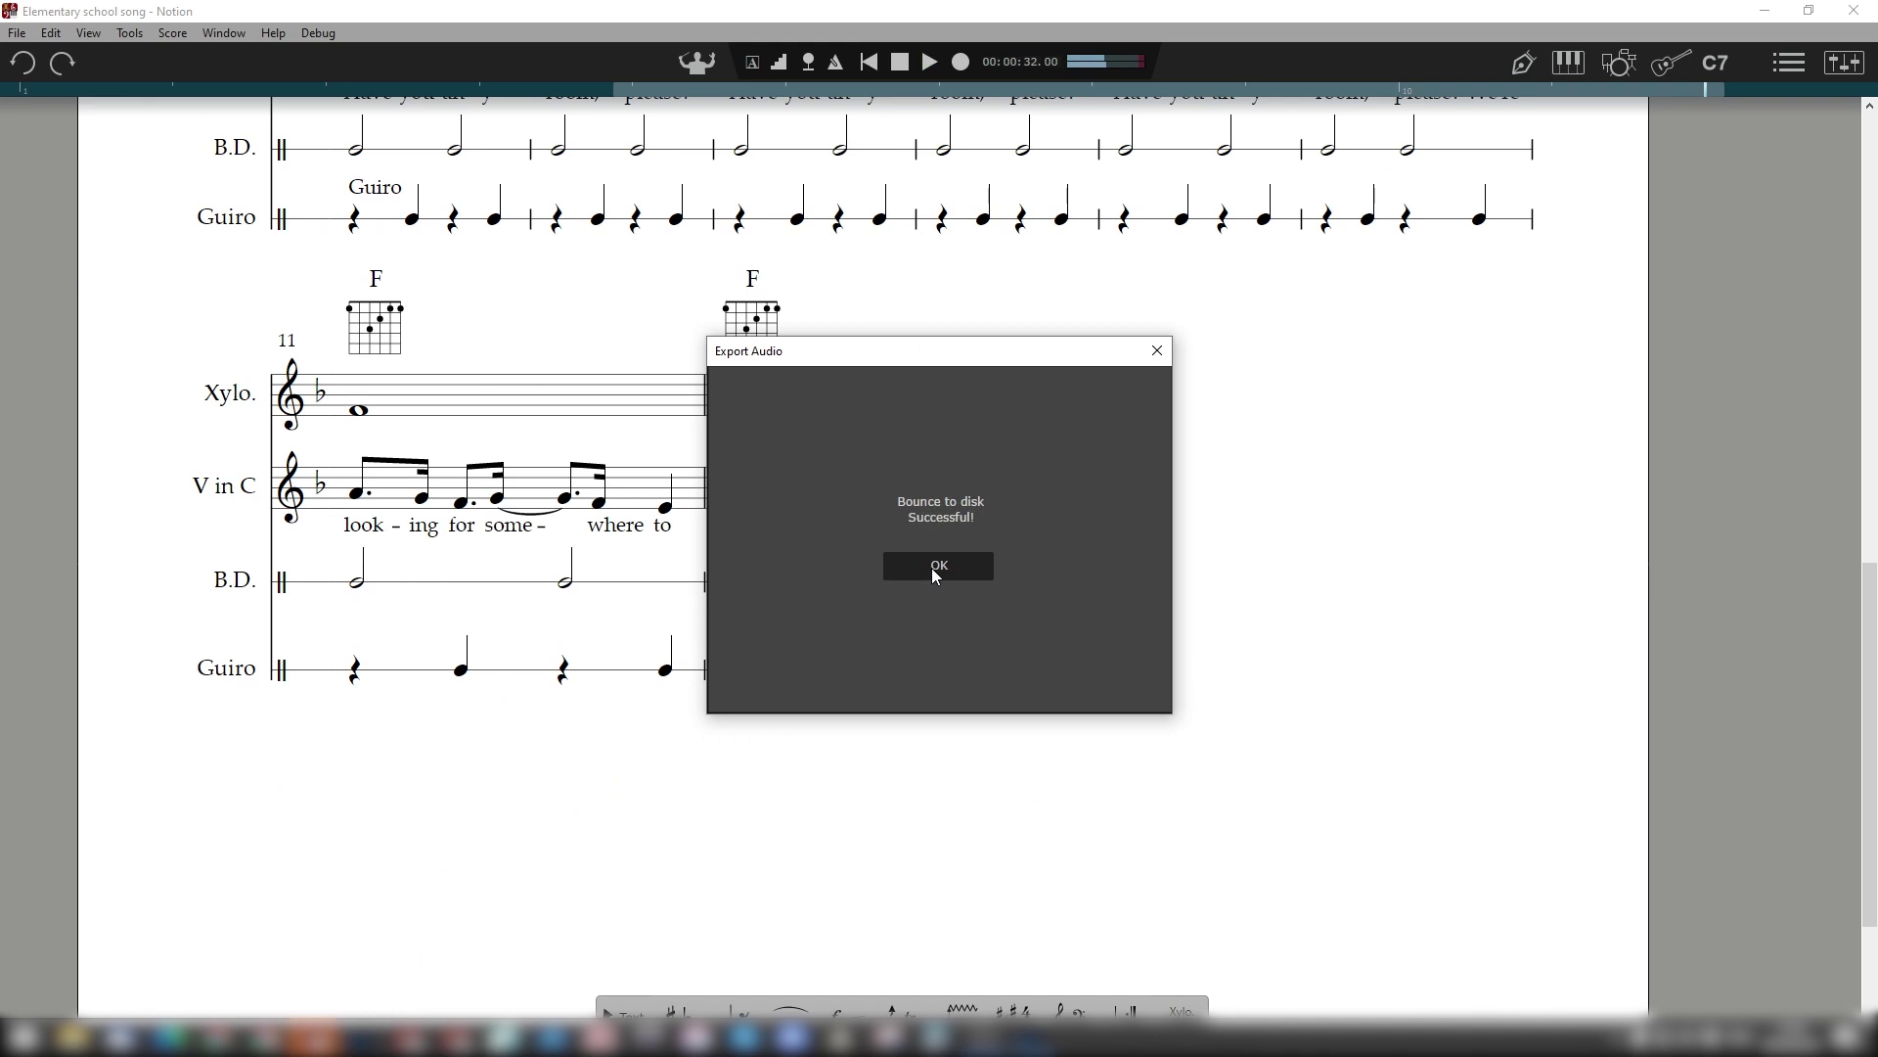
click(934, 570)
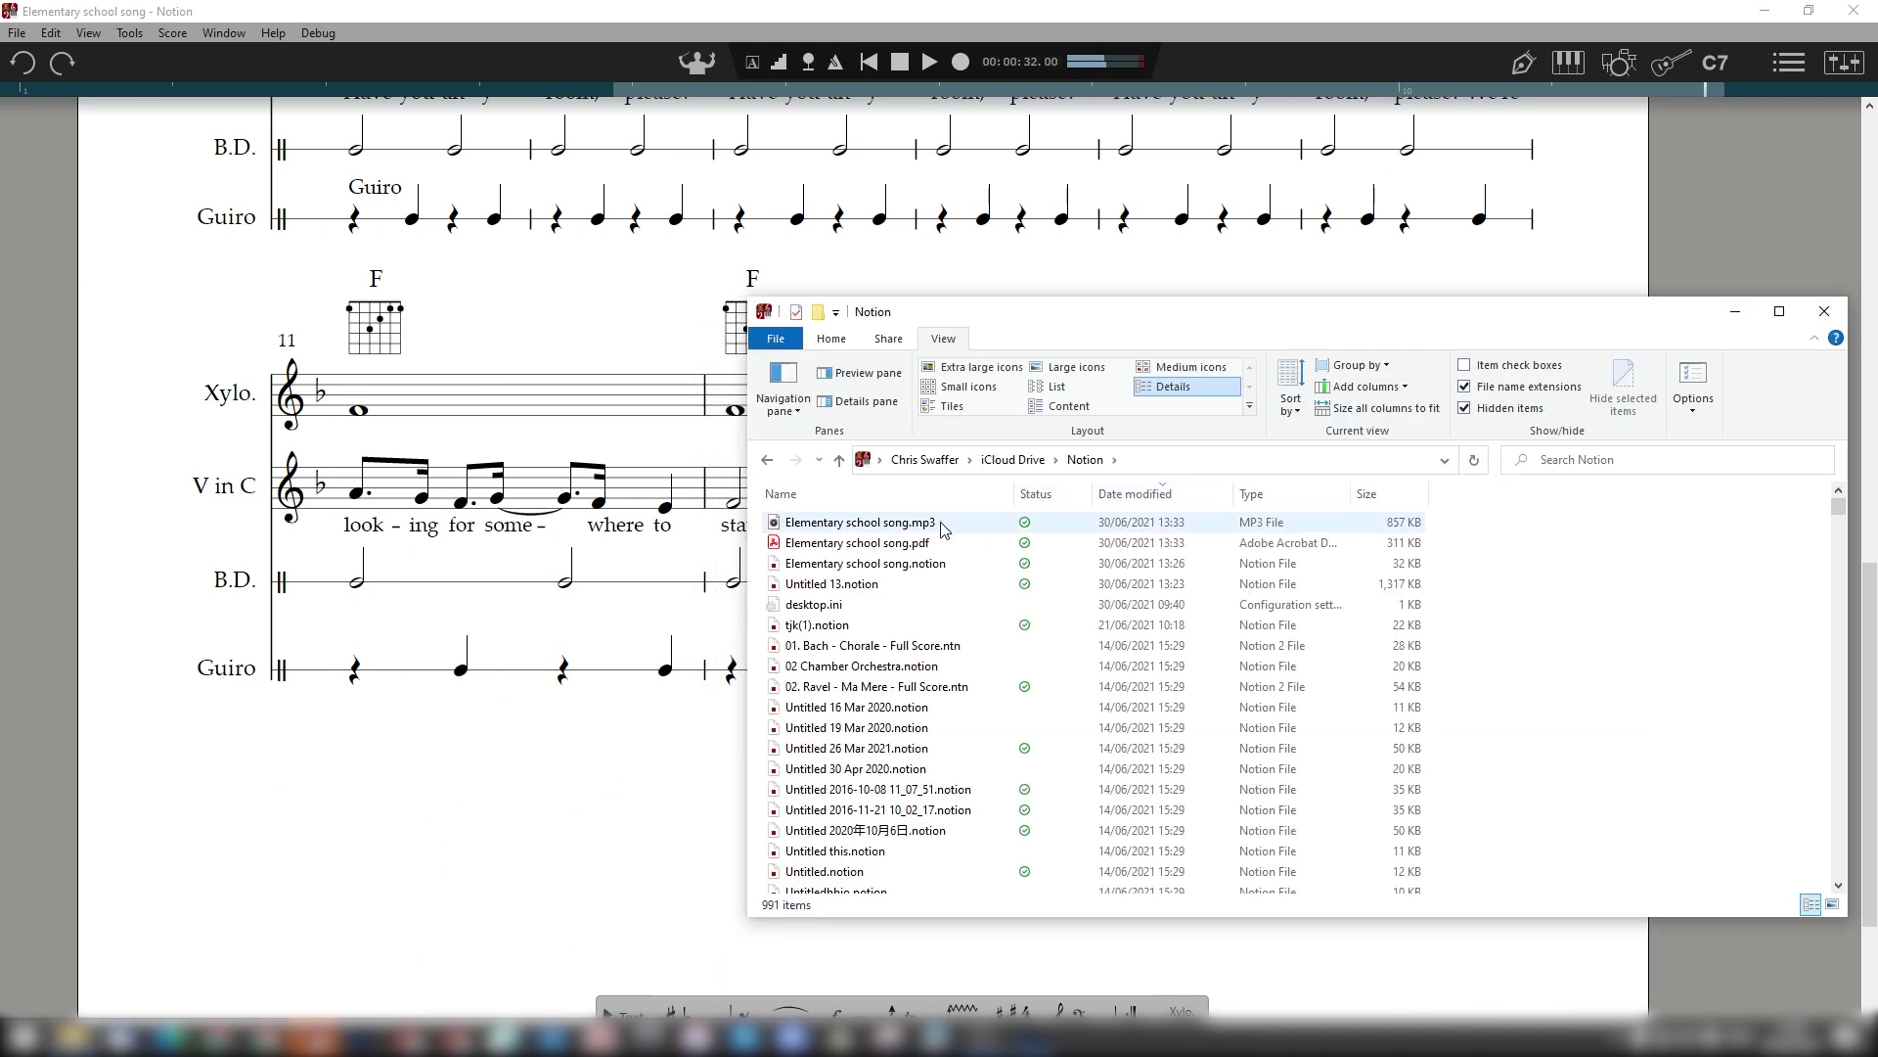
double_click(904, 544)
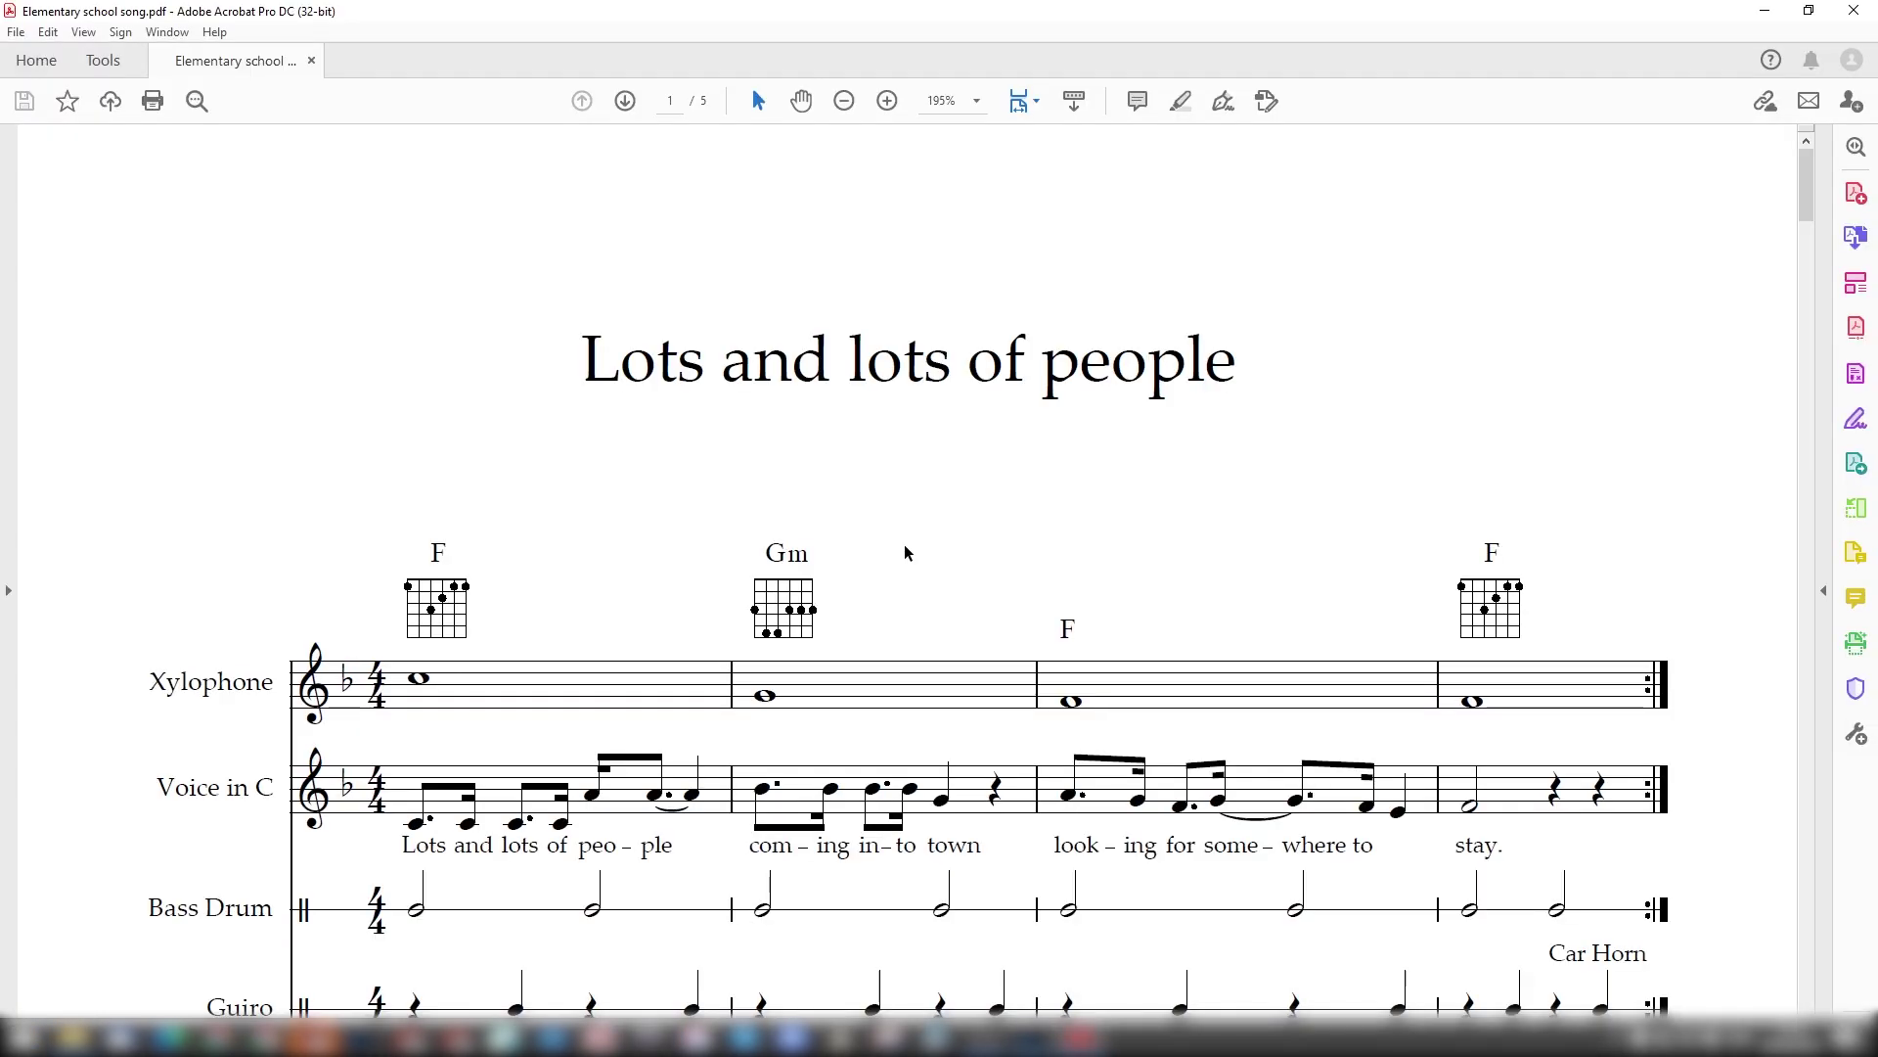